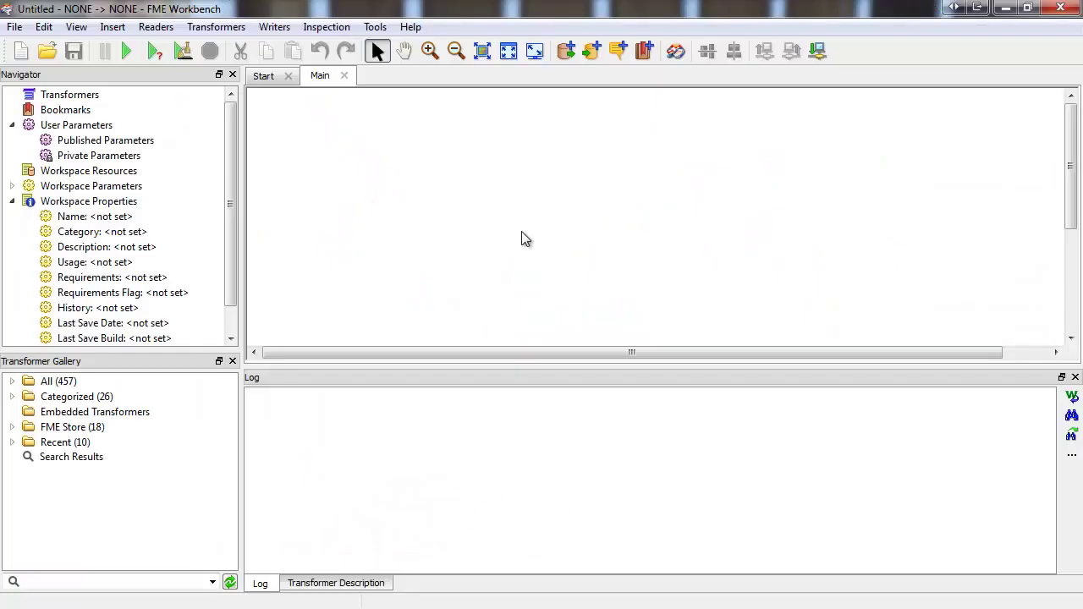
- Add a Salesforce format reader and enter the account's user name and password
click(566, 52)
text(sales)
key(Return)
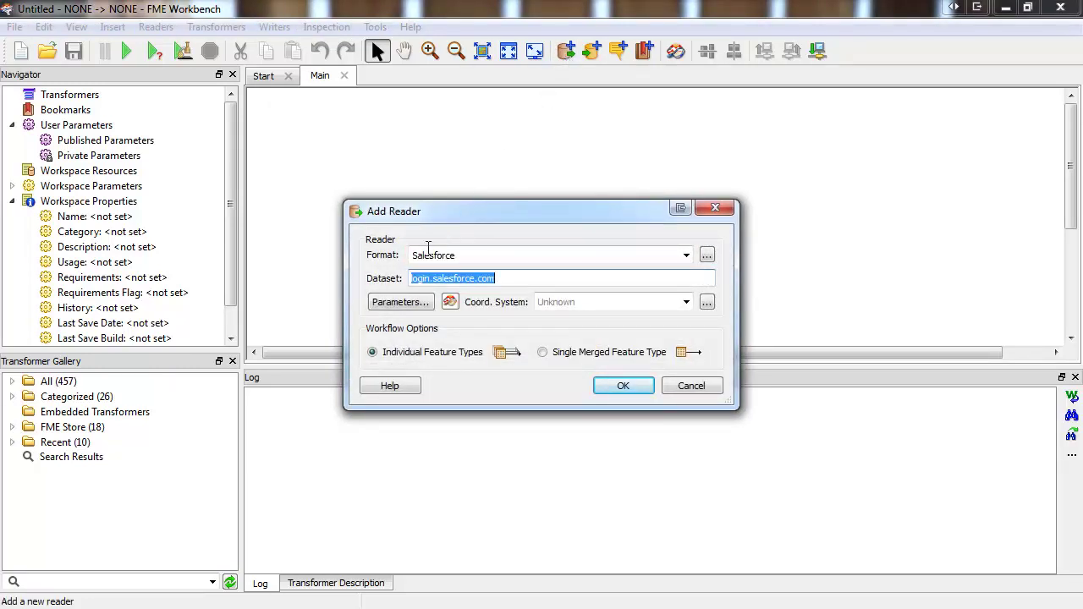
click(391, 303)
key(Tab)
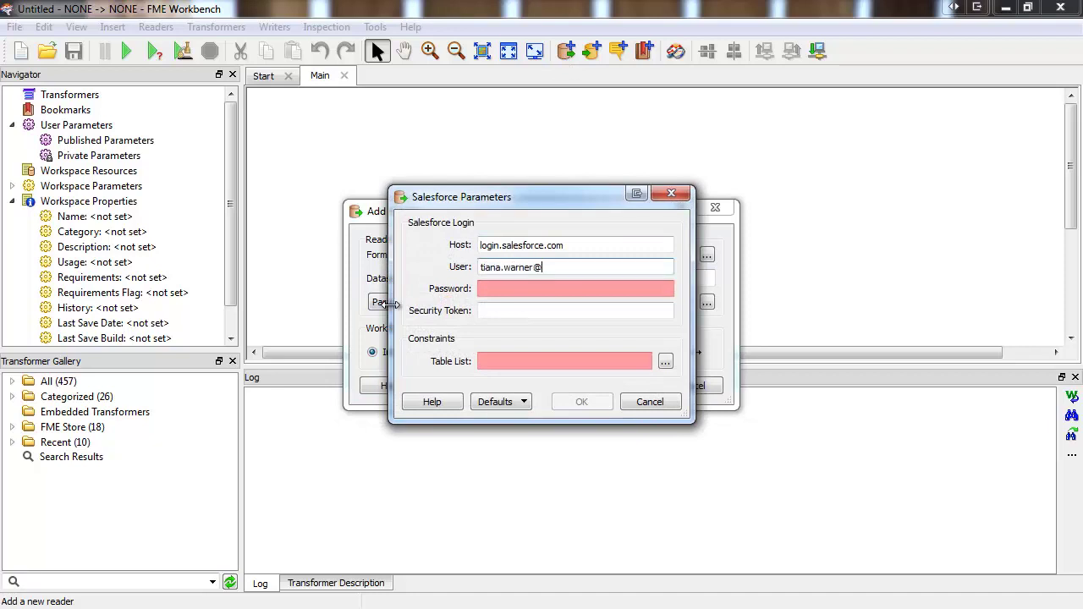
key(Tab)
text(s)
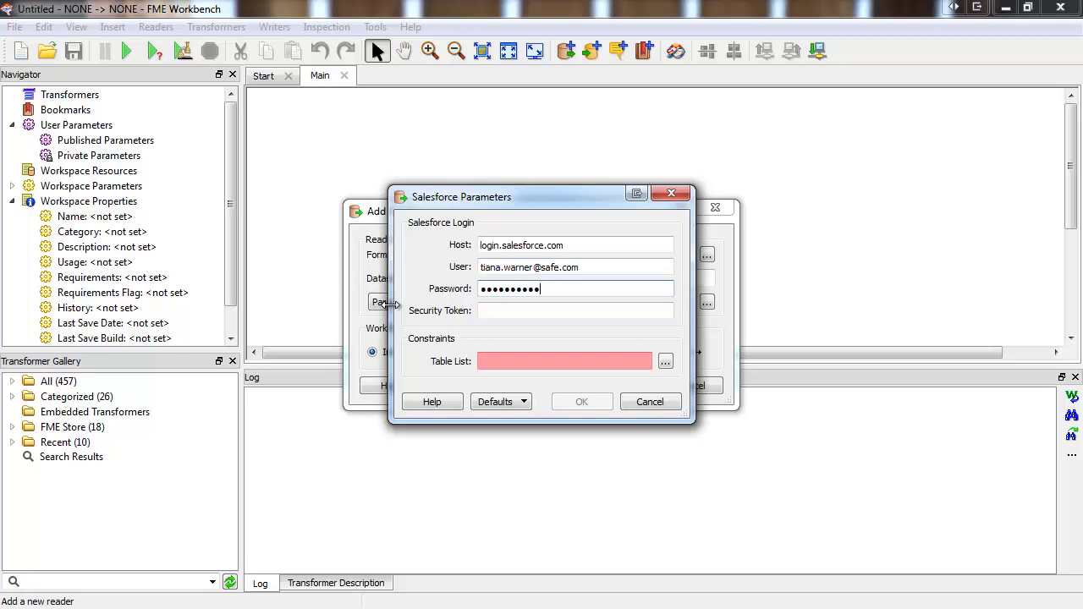
- Choose Account as the only table to read and confirm the login settings
click(667, 364)
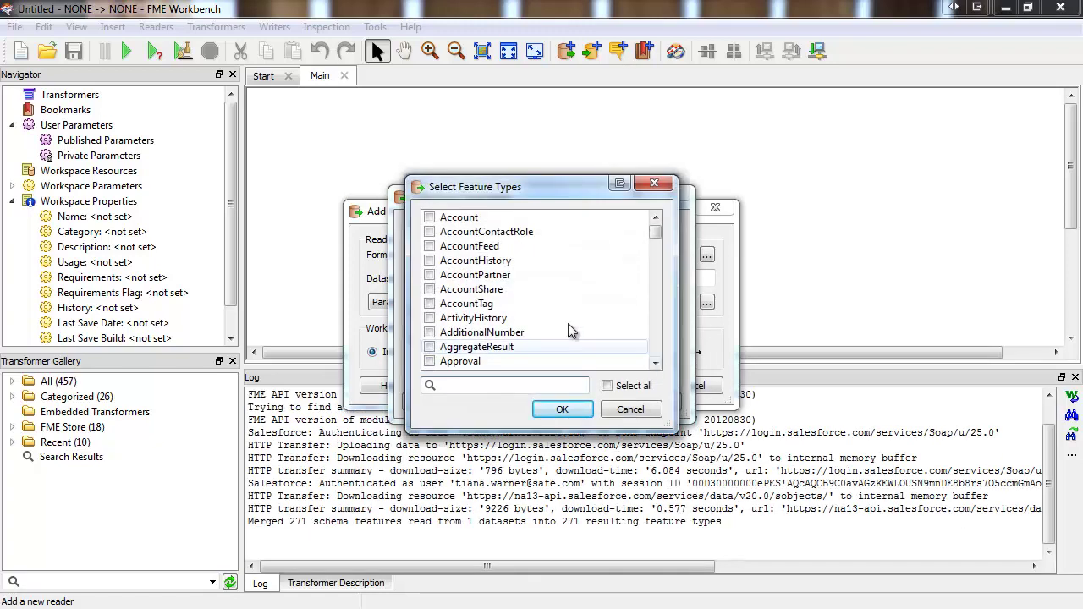
click(430, 218)
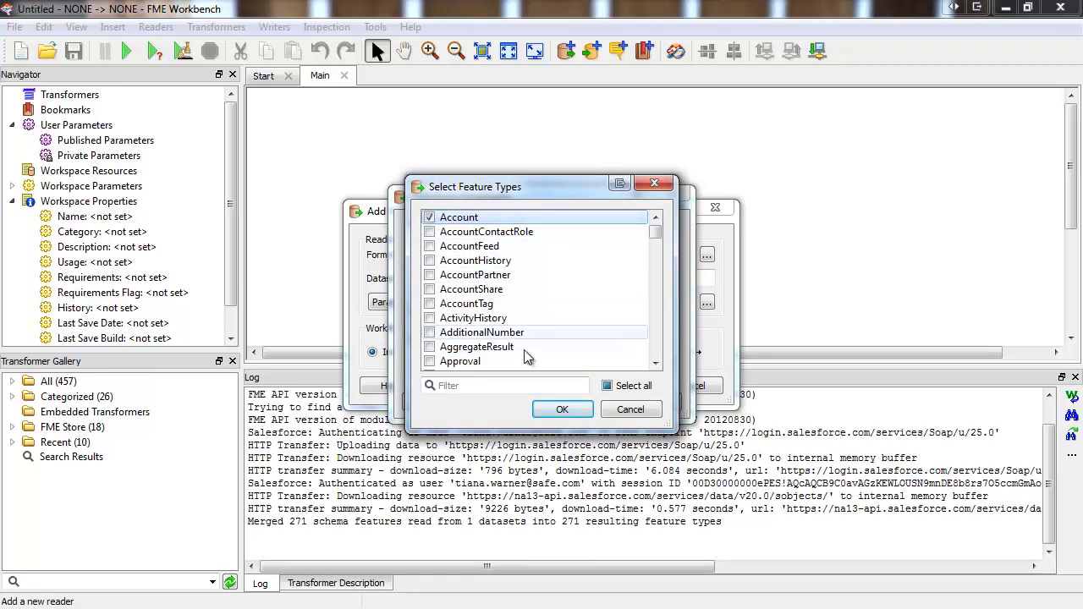
click(562, 408)
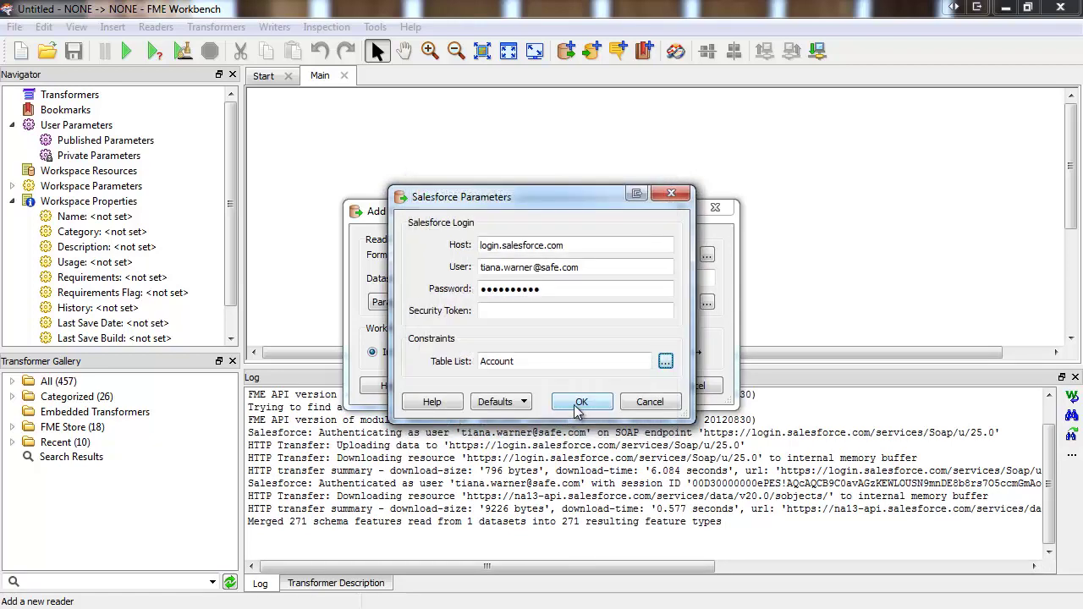
click(580, 404)
- Create the Salesforce reader and limit the Account feature type's exposed attributes to BillingCountry
click(615, 387)
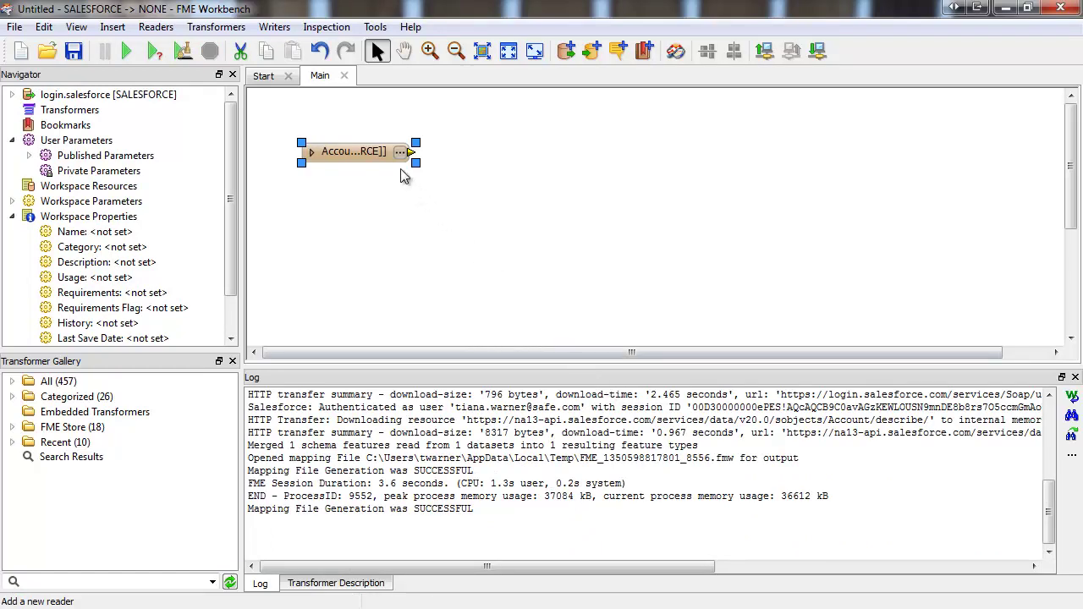
click(399, 152)
click(406, 137)
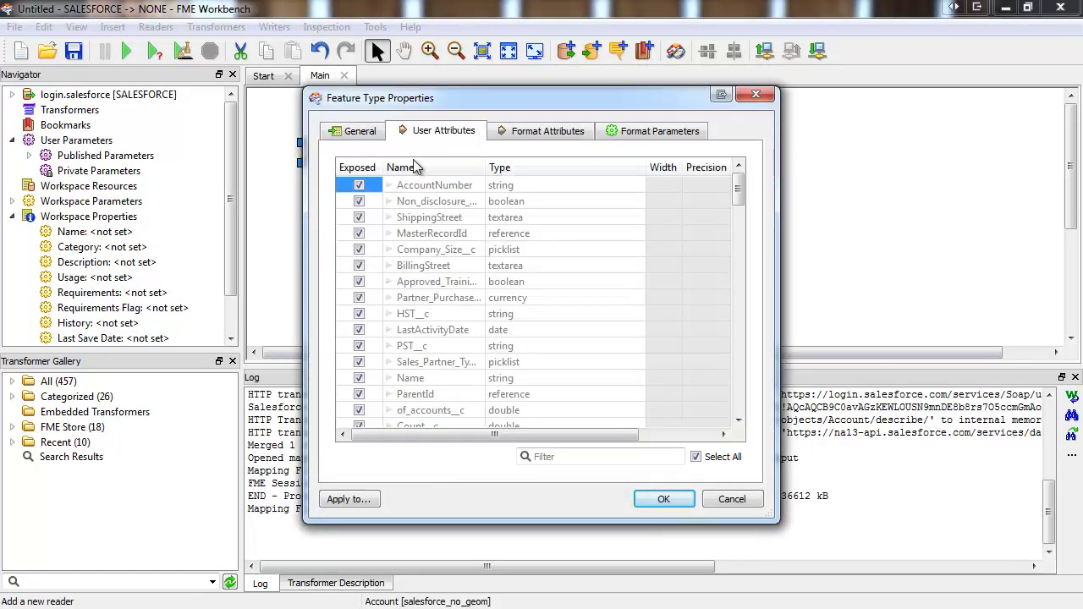
click(415, 167)
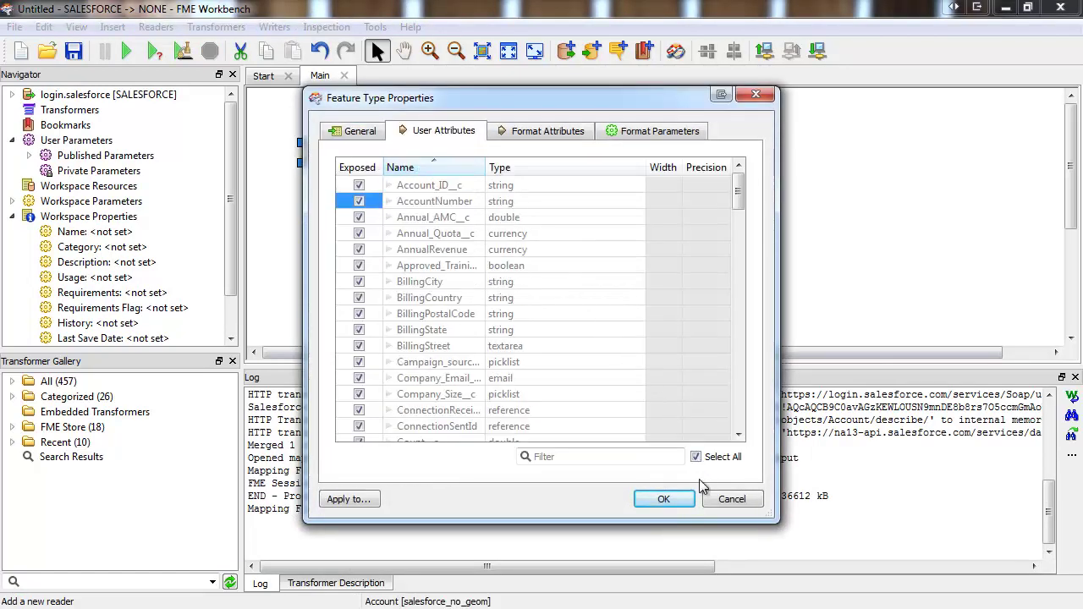
click(696, 457)
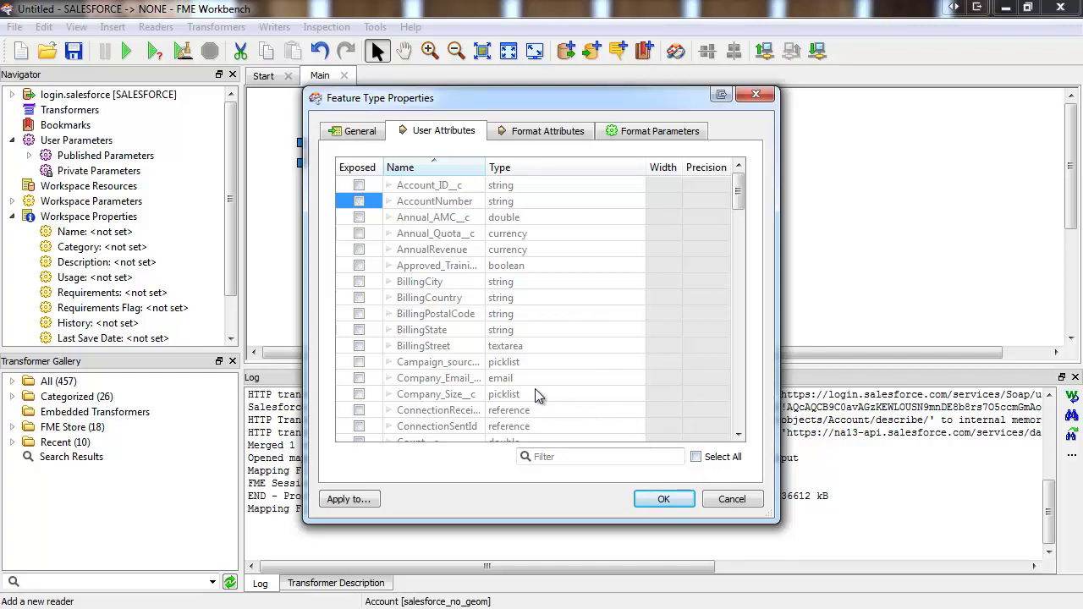
click(360, 298)
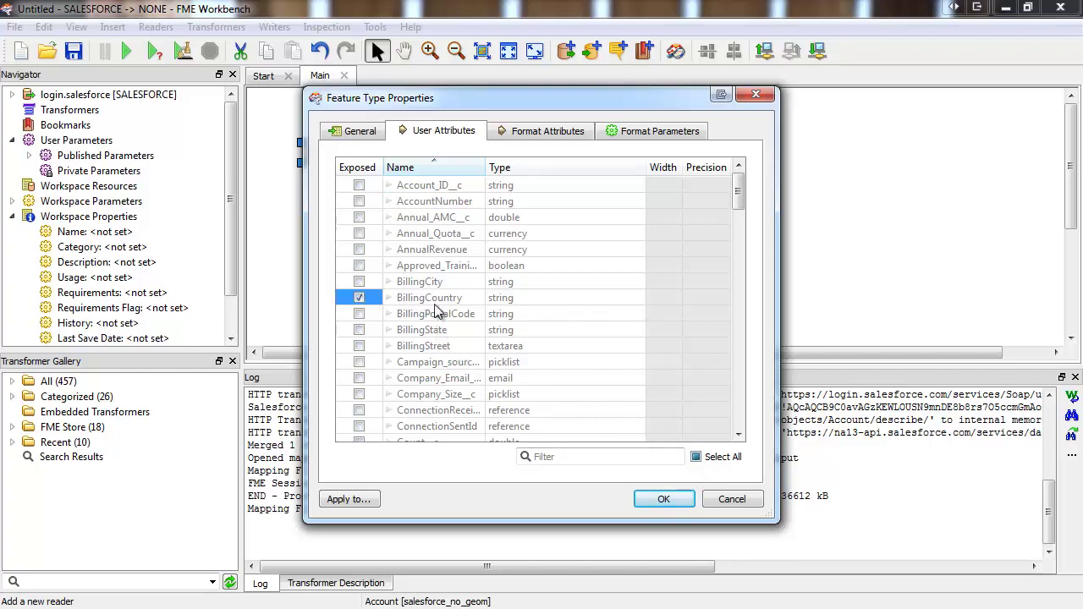
click(665, 501)
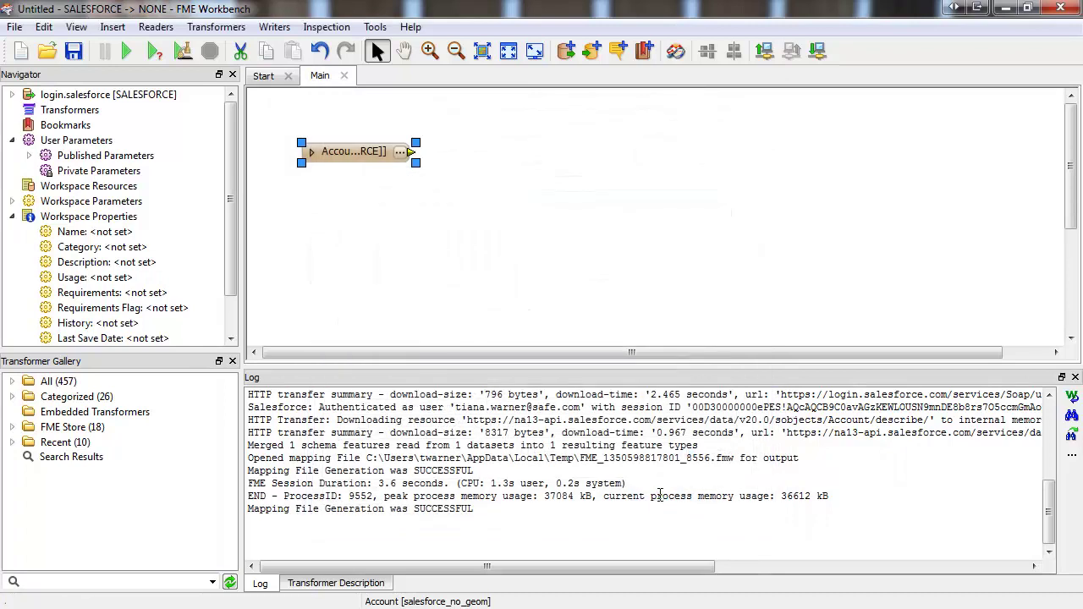
- Add an Esri Shape reader using the pasted 110m-admin-0-countries zip URL as dataset
click(564, 53)
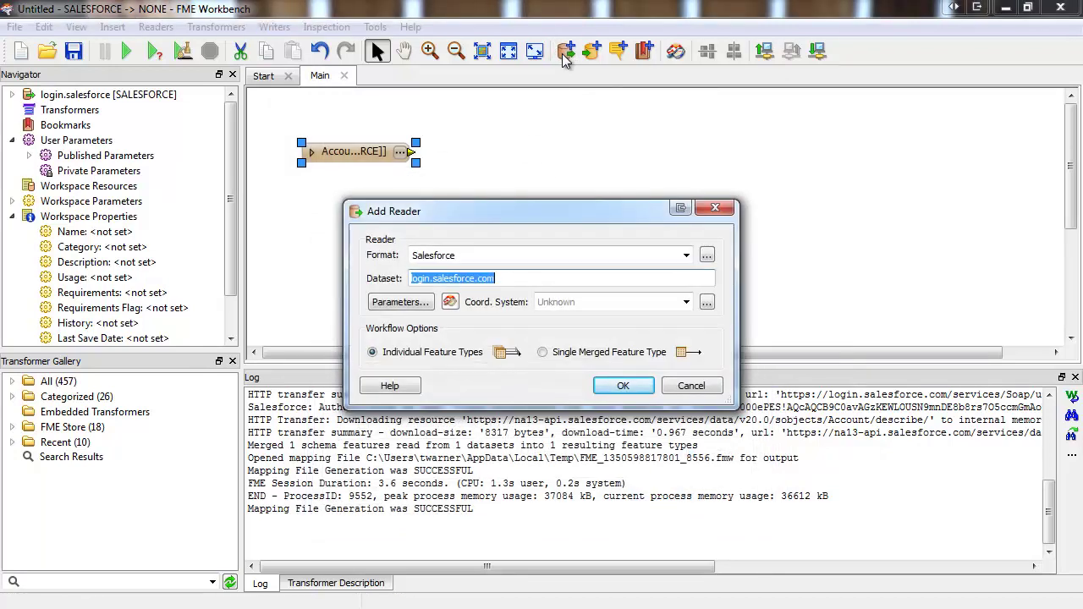
text(shape)
key(Return)
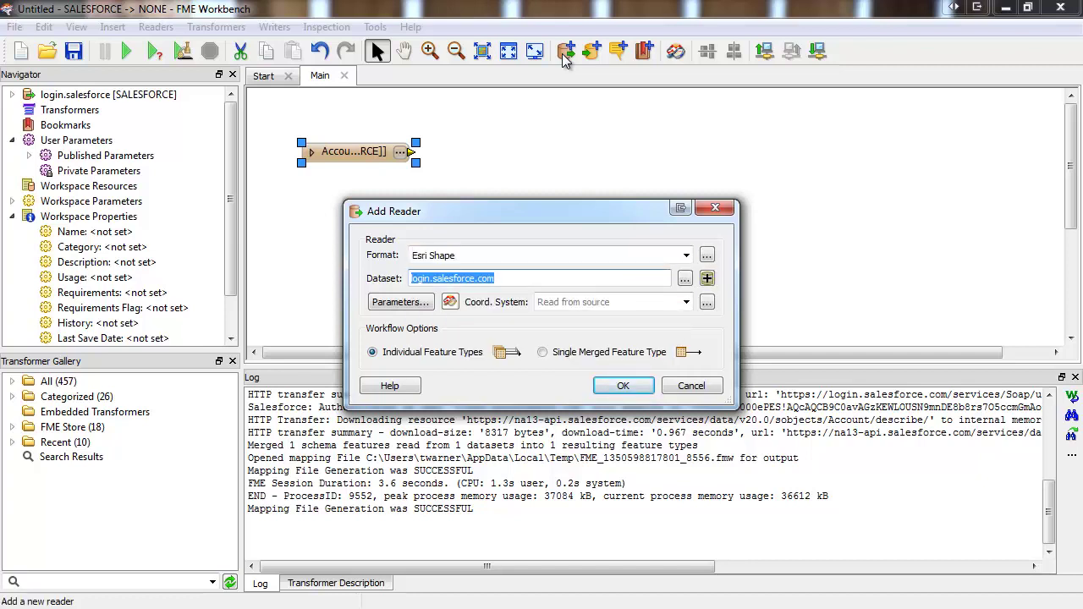
key(Delete)
right_click(498, 282)
click(524, 380)
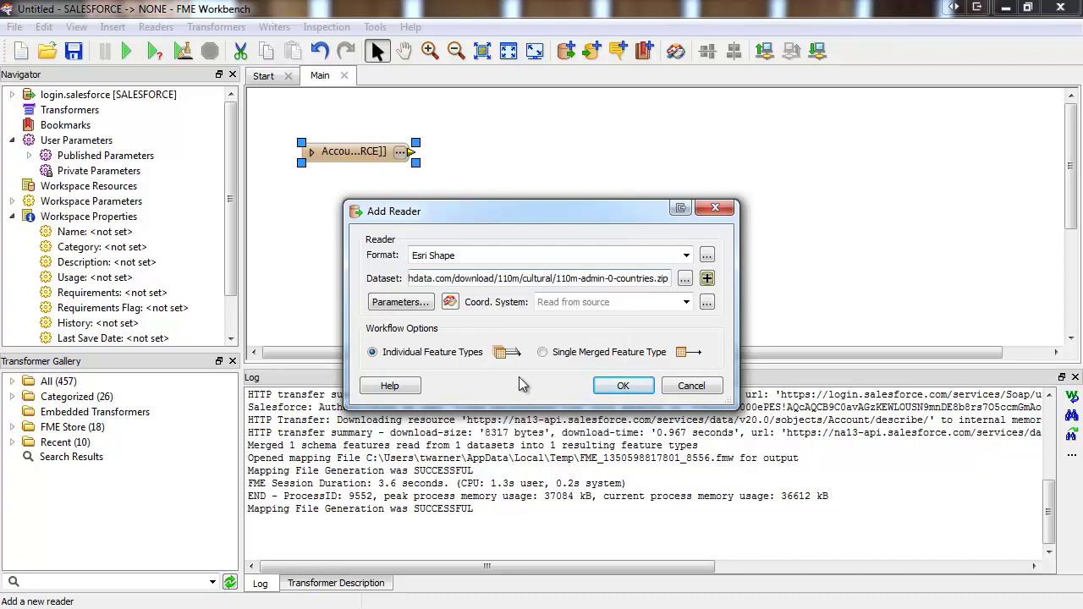
click(618, 388)
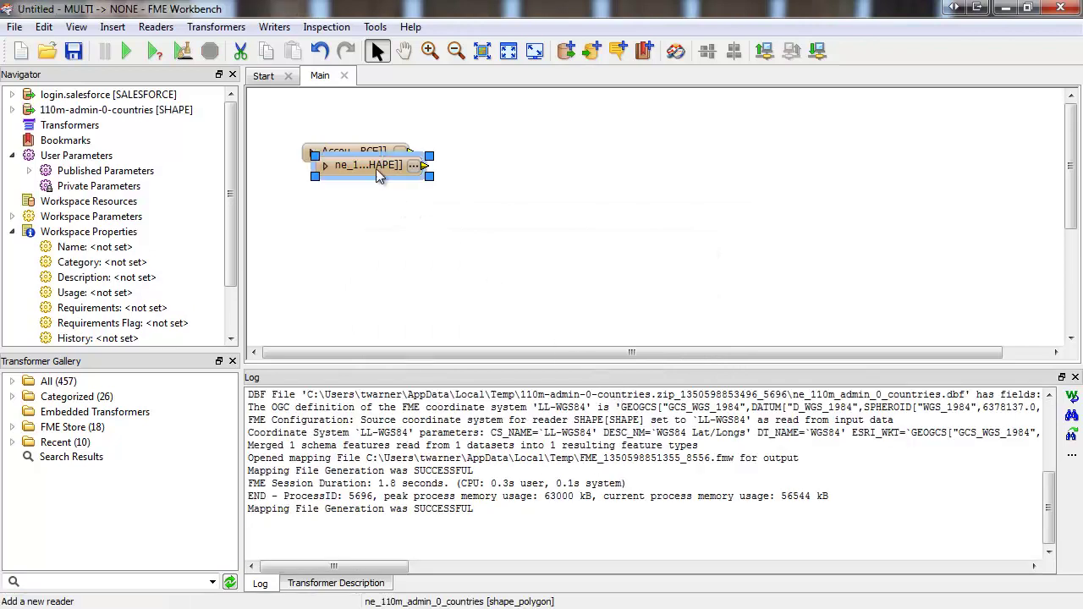
- Expose only the NAME attribute on the countries feature type
click(401, 128)
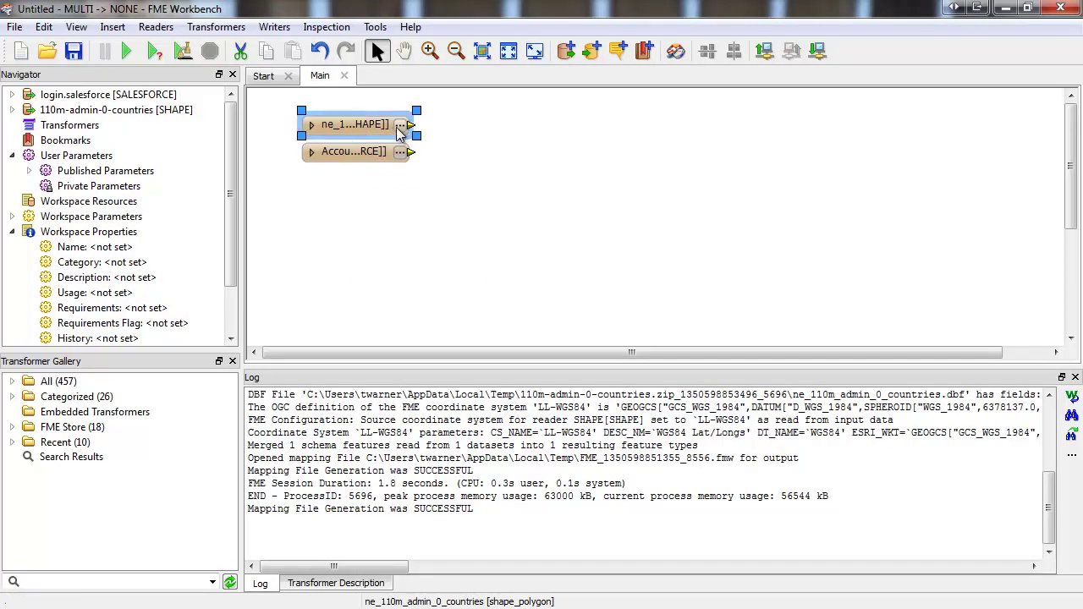
click(401, 127)
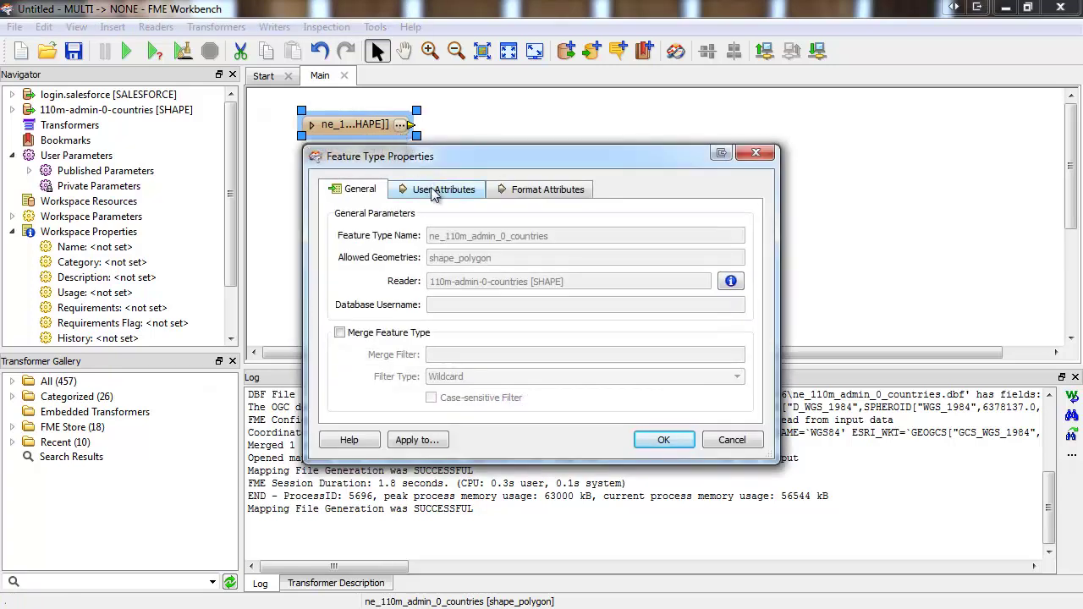
click(435, 191)
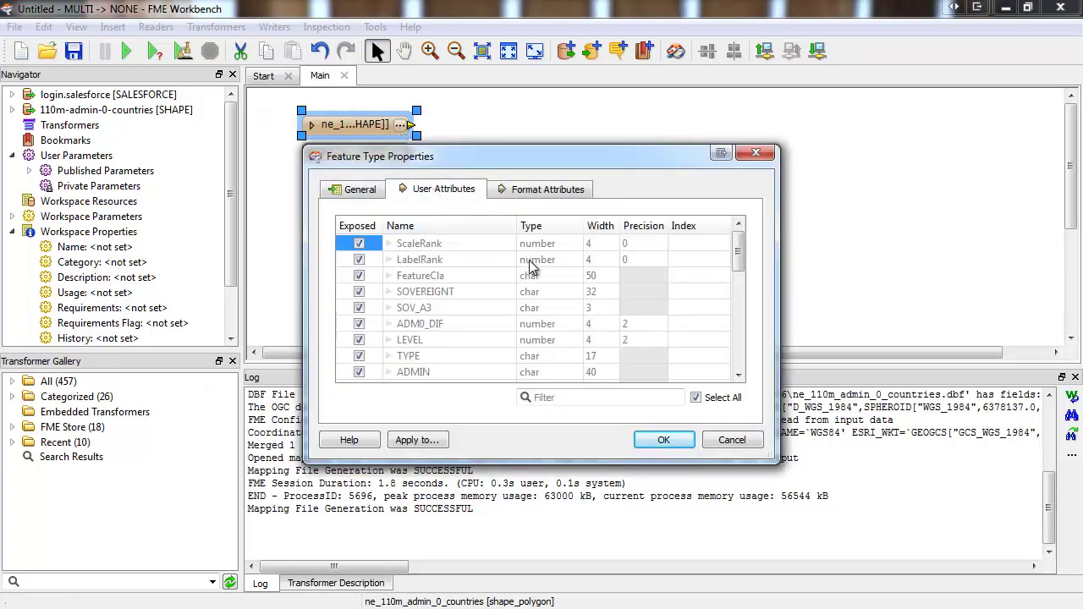
click(696, 397)
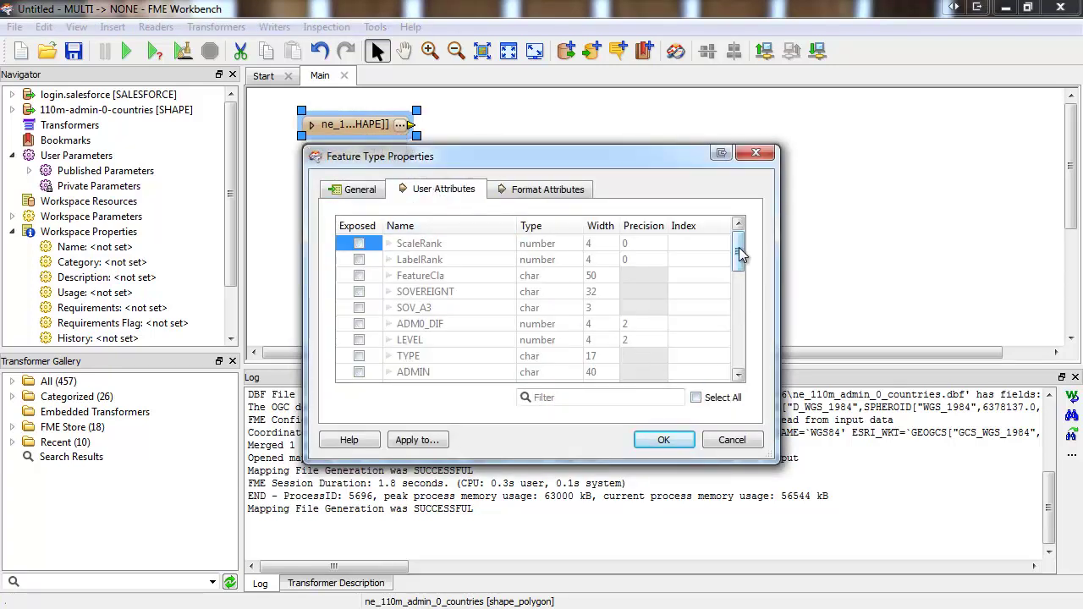
drag(739, 255, 741, 318)
click(358, 275)
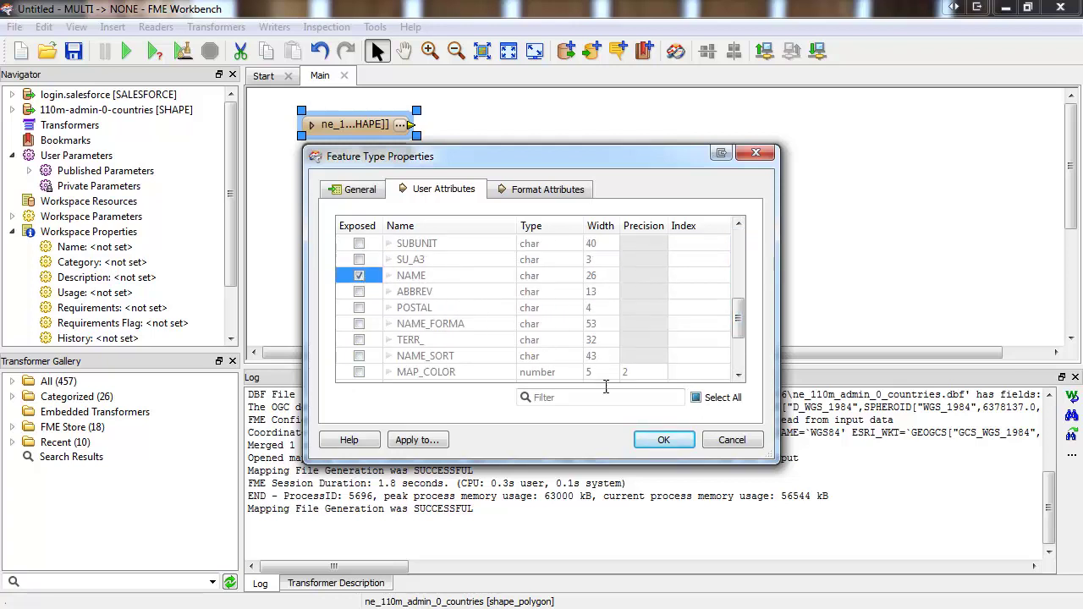
click(665, 441)
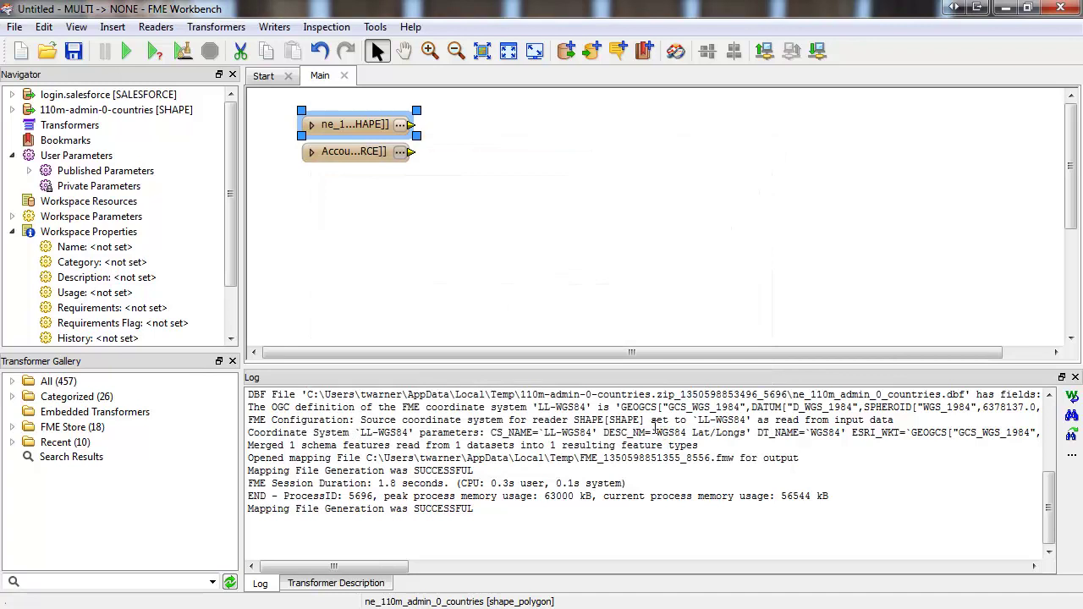
- Quick-add a FeatureMerger transformer and position it on the canvas
click(555, 232)
text(r)
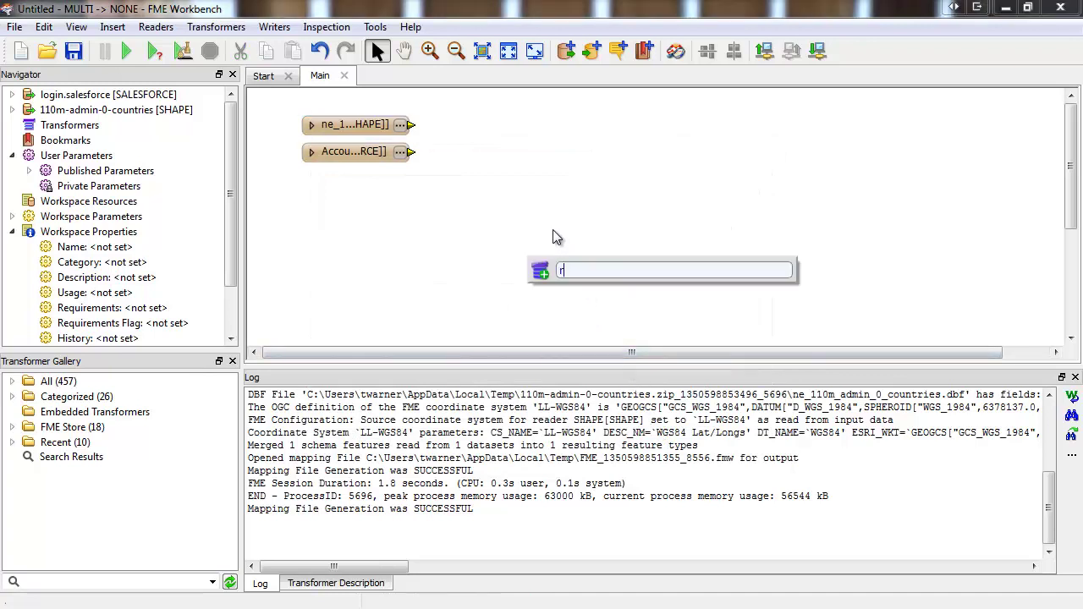
text(emer)
key(Return)
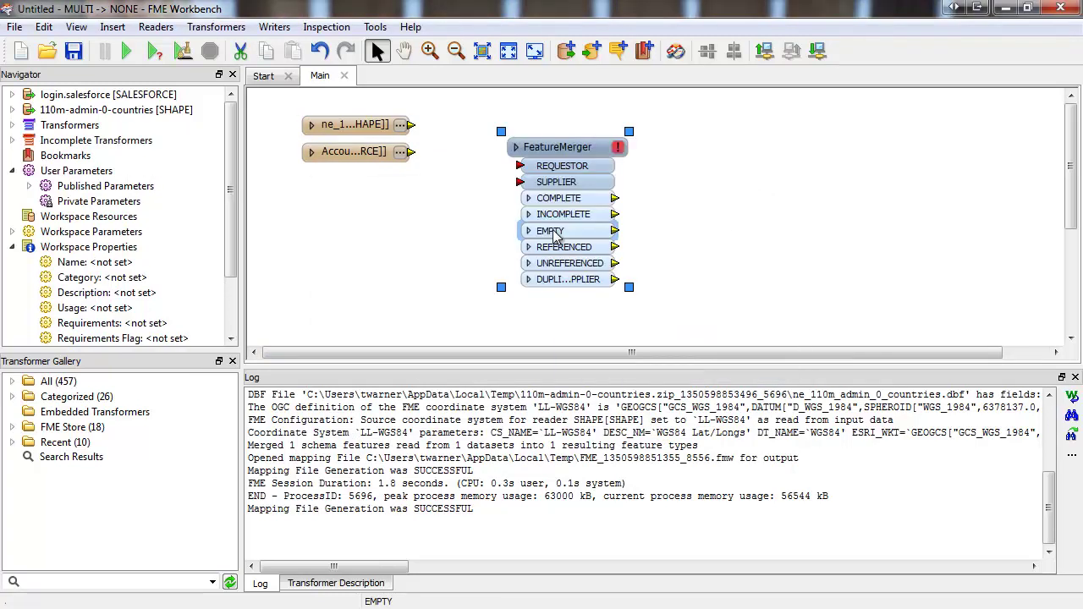
drag(561, 146, 505, 151)
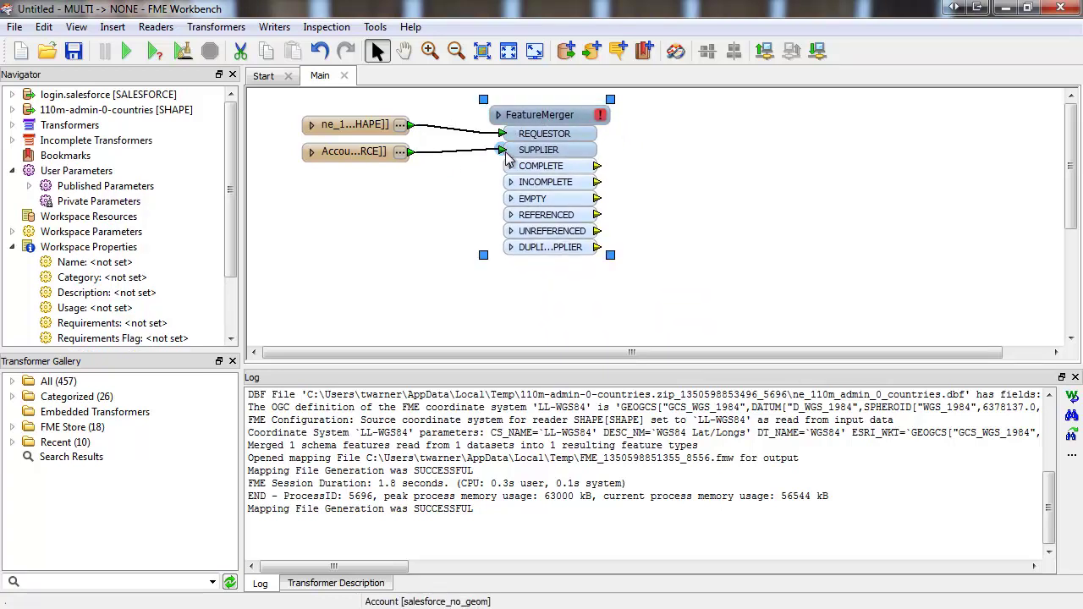
- Set the FeatureMerger to join requestor NAME to supplier BillingCountry
click(603, 117)
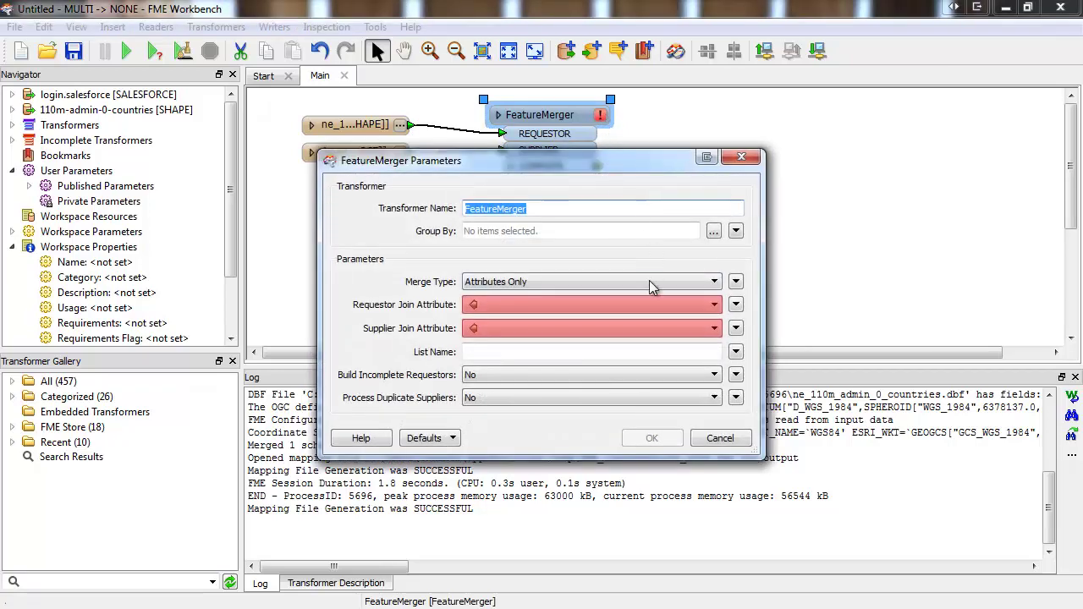
click(651, 305)
click(652, 316)
click(654, 328)
click(652, 344)
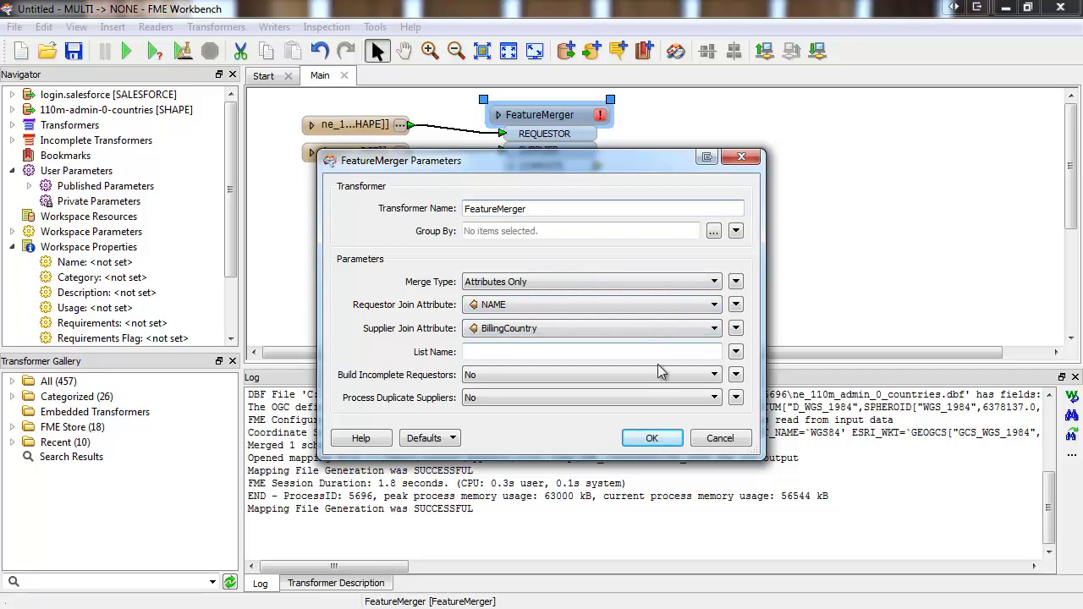
click(651, 438)
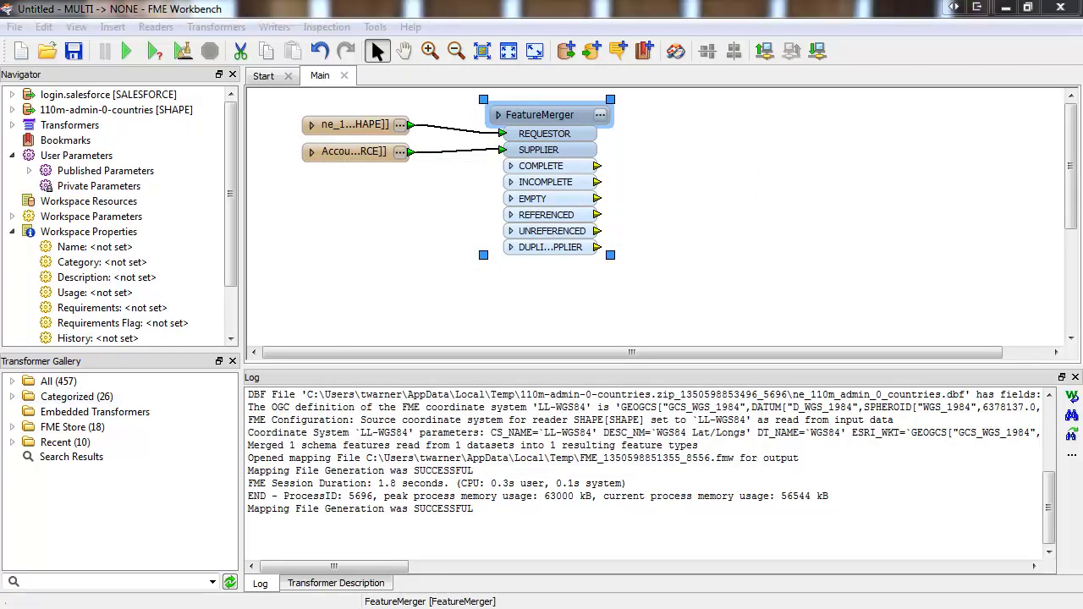
- Paste the AttributeValueMapper into the Account-to-SUPPLIER link and accept its country mappings like USA→United States
click(440, 234)
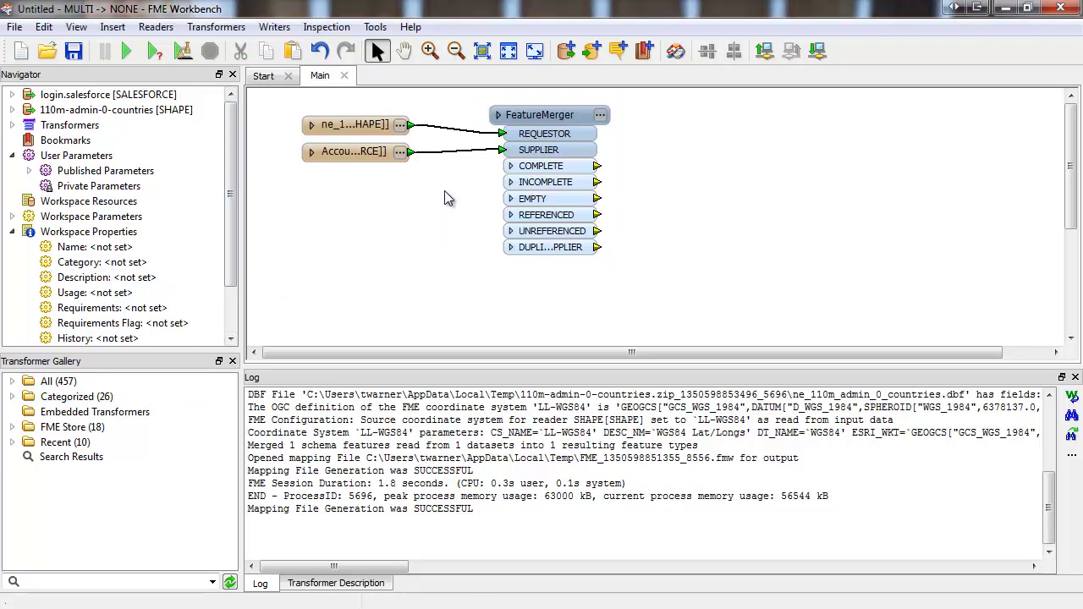
right_click(444, 168)
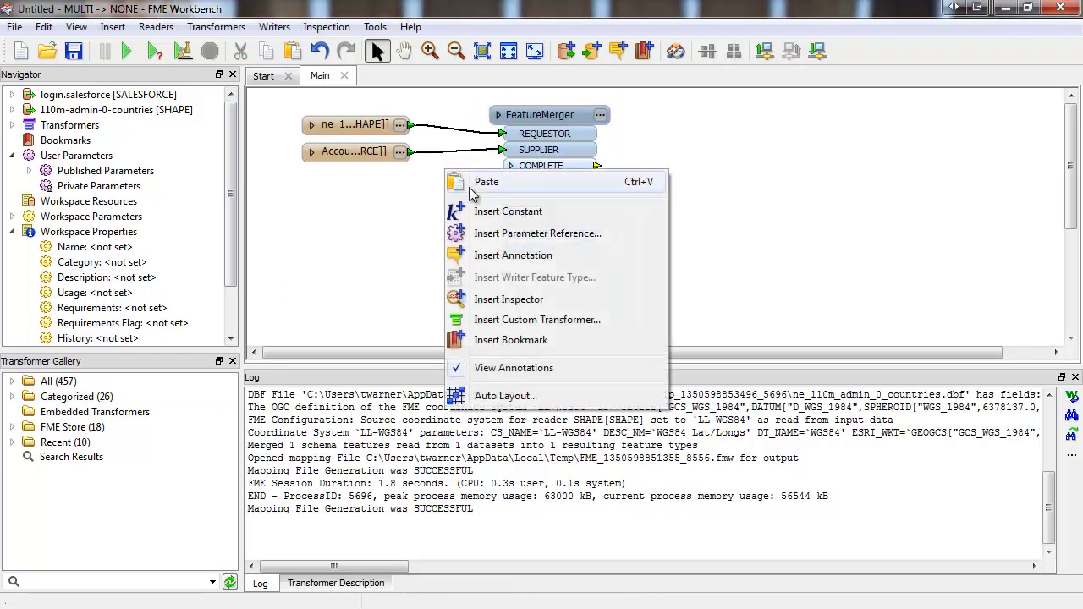
click(457, 183)
drag(563, 120, 659, 116)
drag(451, 161, 528, 171)
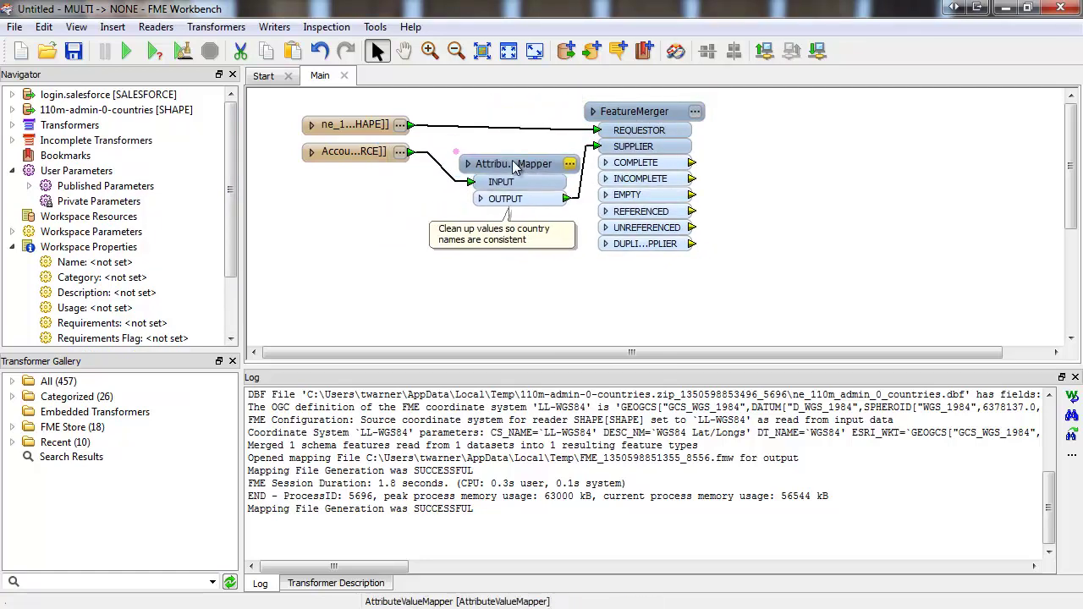
double_click(528, 169)
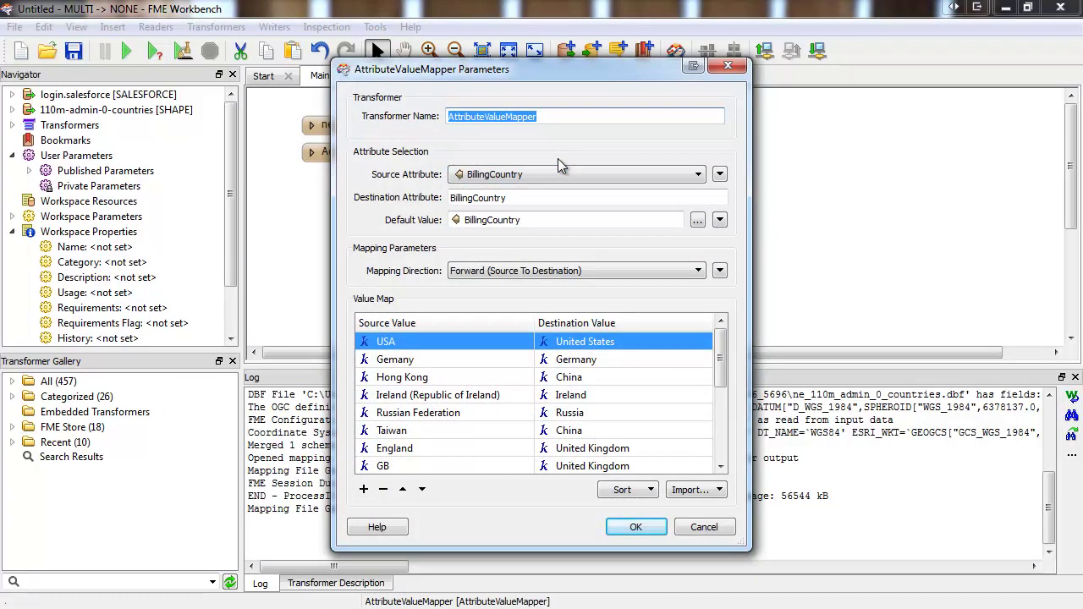
click(635, 526)
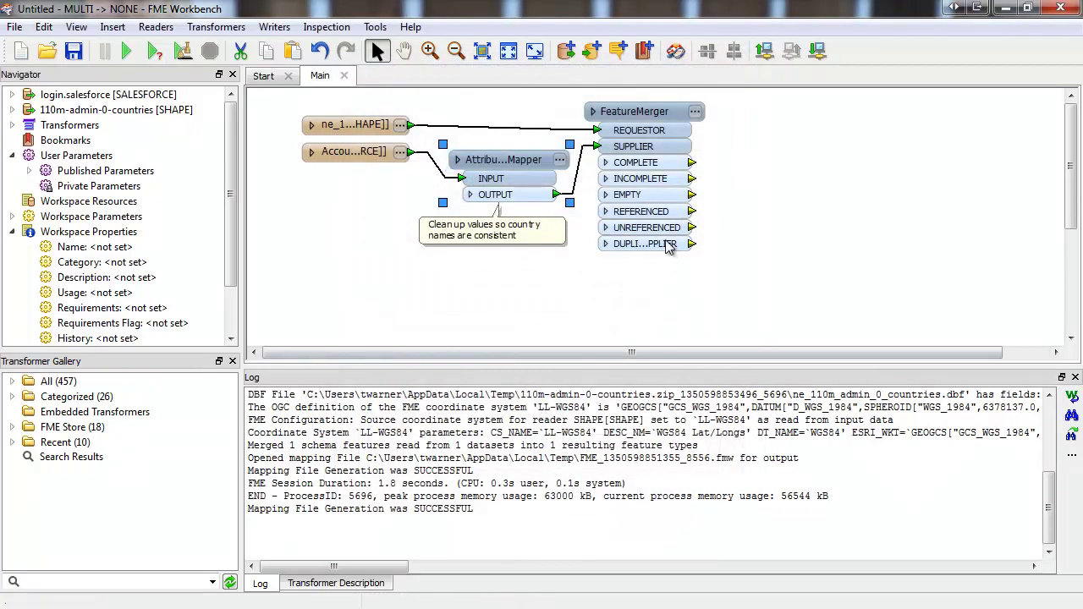
drag(666, 110, 749, 107)
click(614, 243)
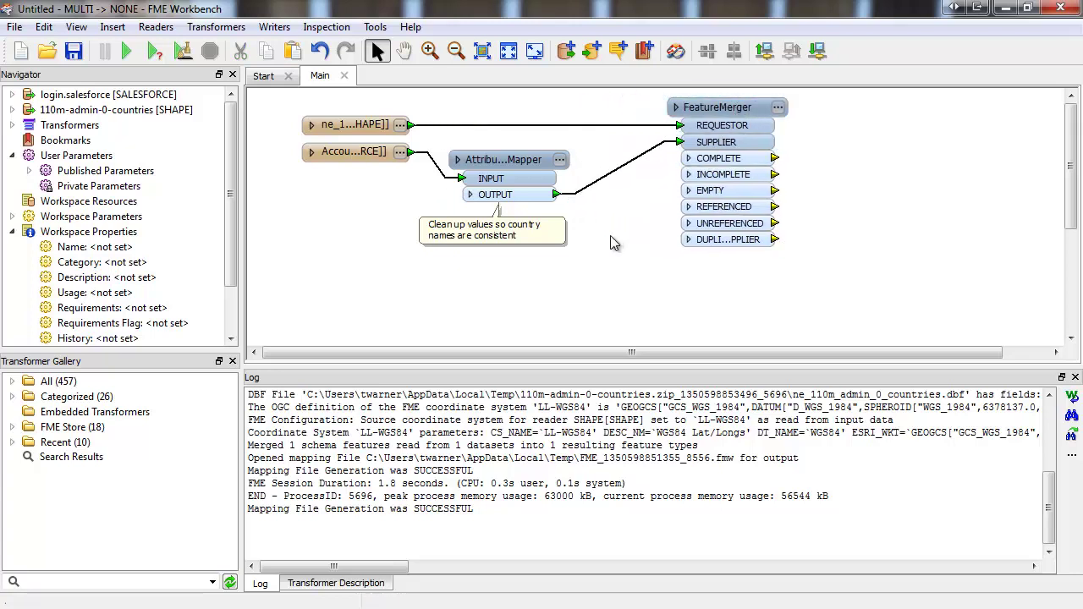
- Insert an Aggregator before the FeatureMerger, grouping by BillingCountry and counting into _count
text(aggrega)
key(Return)
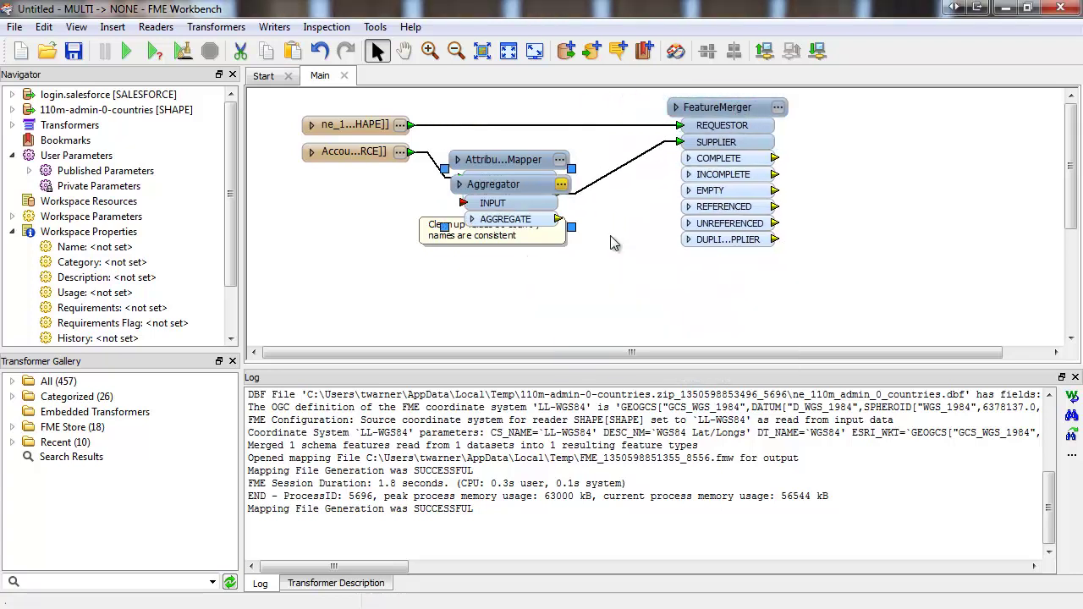
drag(527, 187, 647, 162)
click(685, 161)
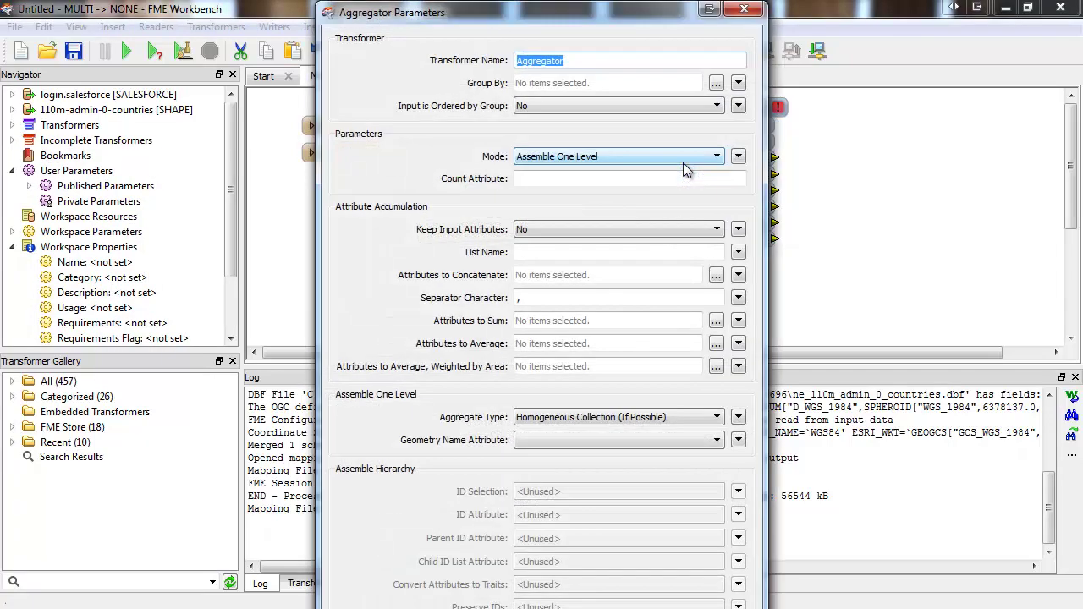
click(717, 85)
click(430, 249)
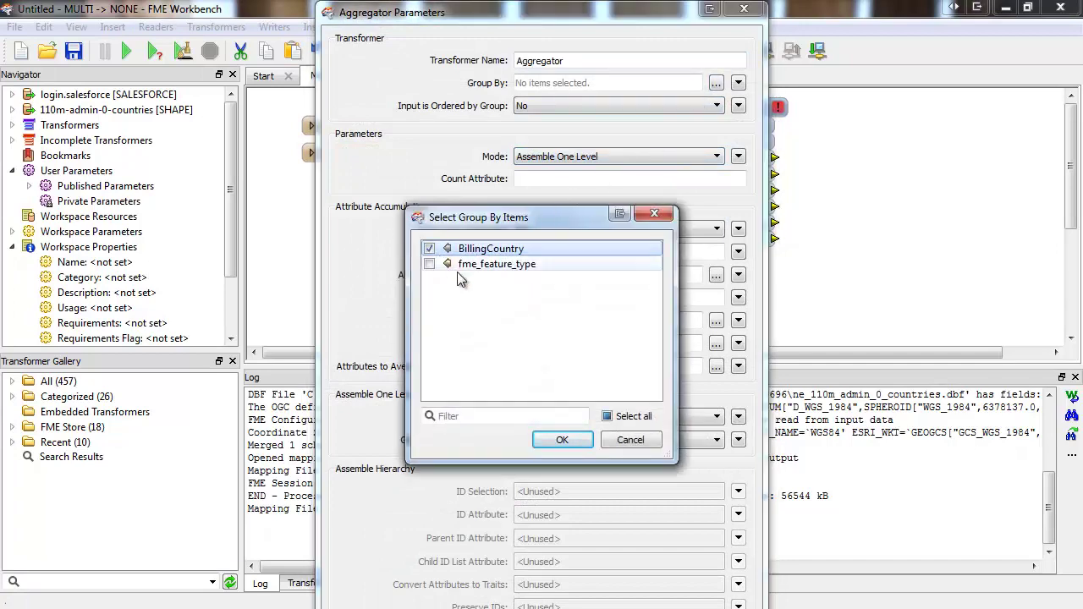
click(561, 440)
click(546, 178)
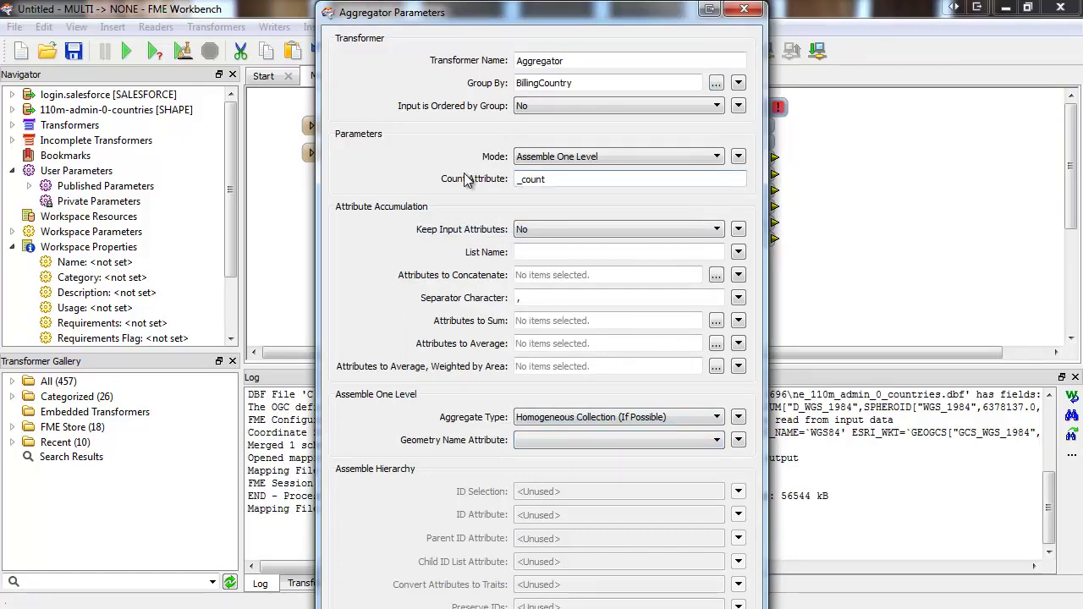
key(Return)
drag(726, 123, 787, 114)
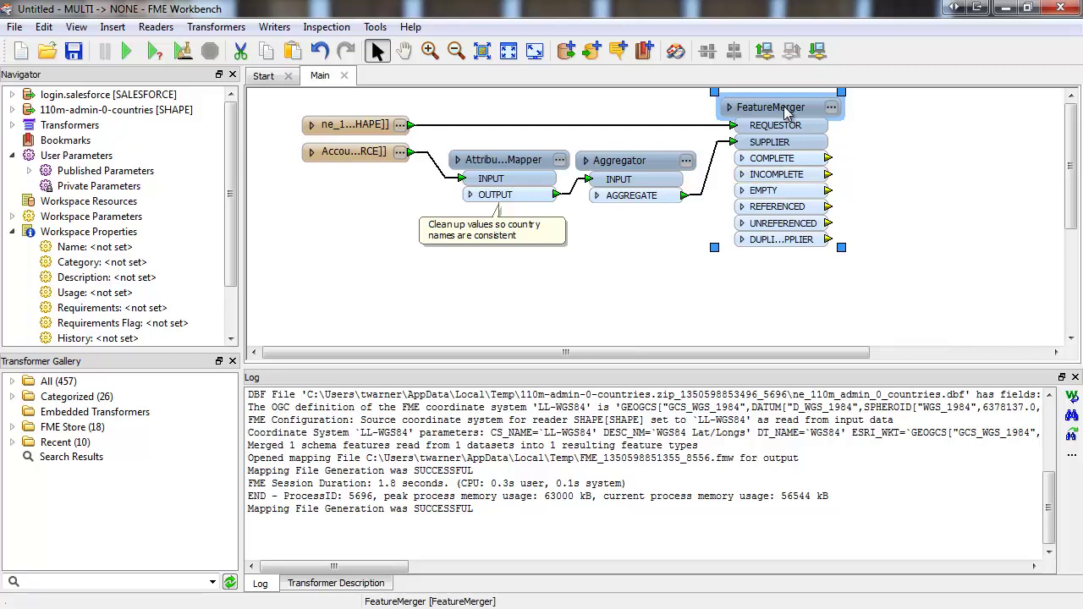
- Add an AttributeCreator on the FeatureMerger's INCOMPLETE output that sets _count to 0
text(tecreat)
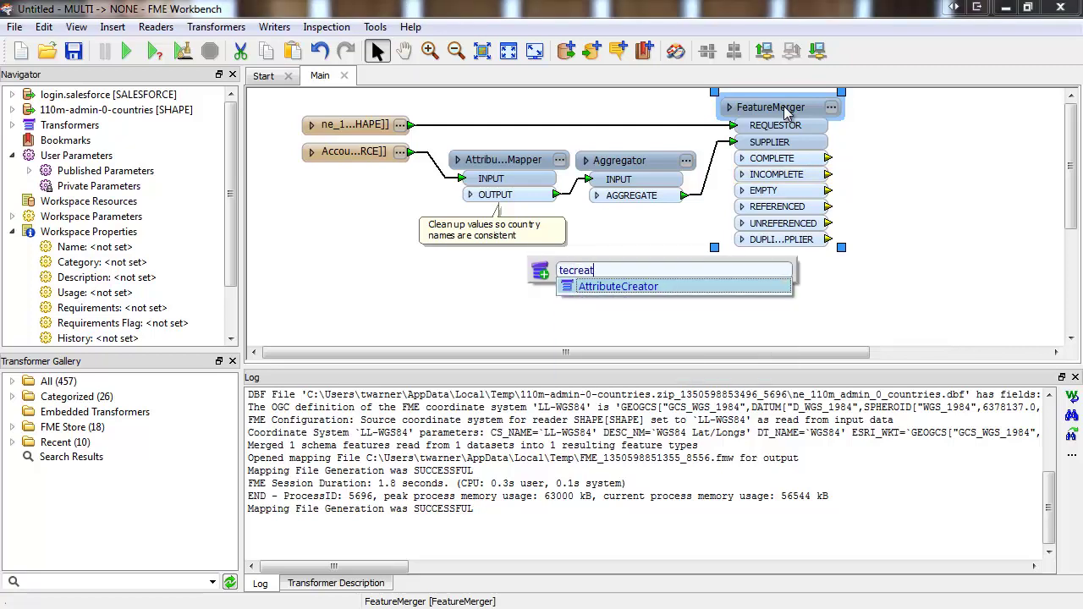
key(Return)
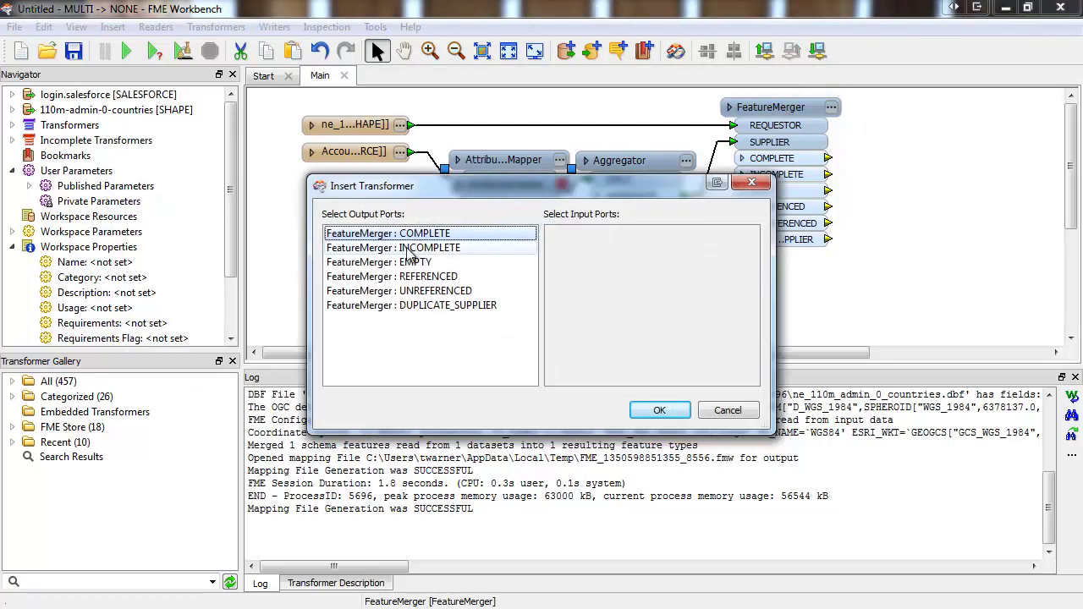
double_click(407, 249)
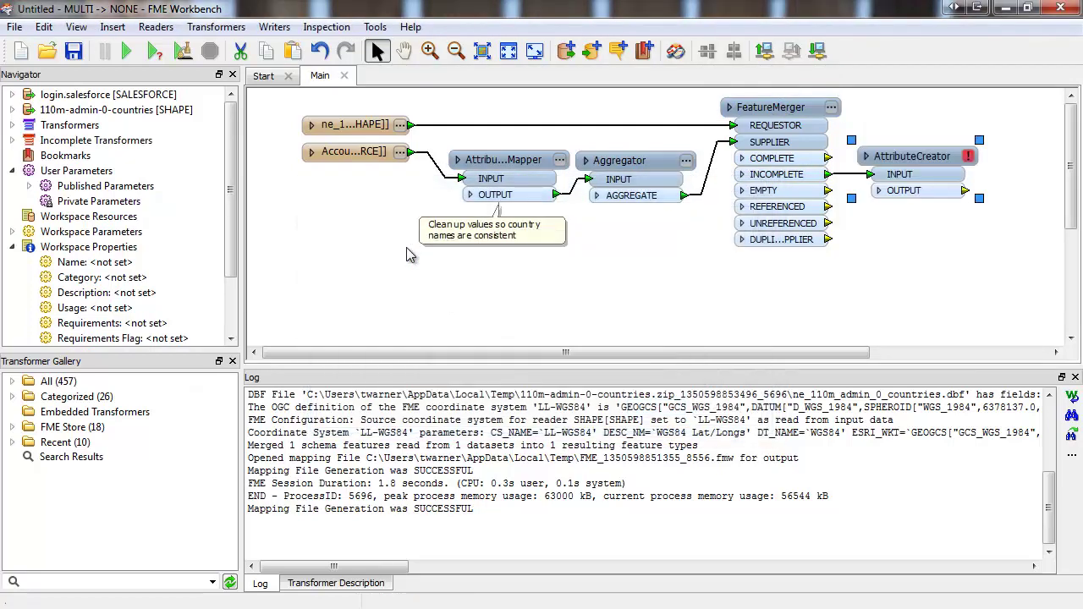
click(969, 159)
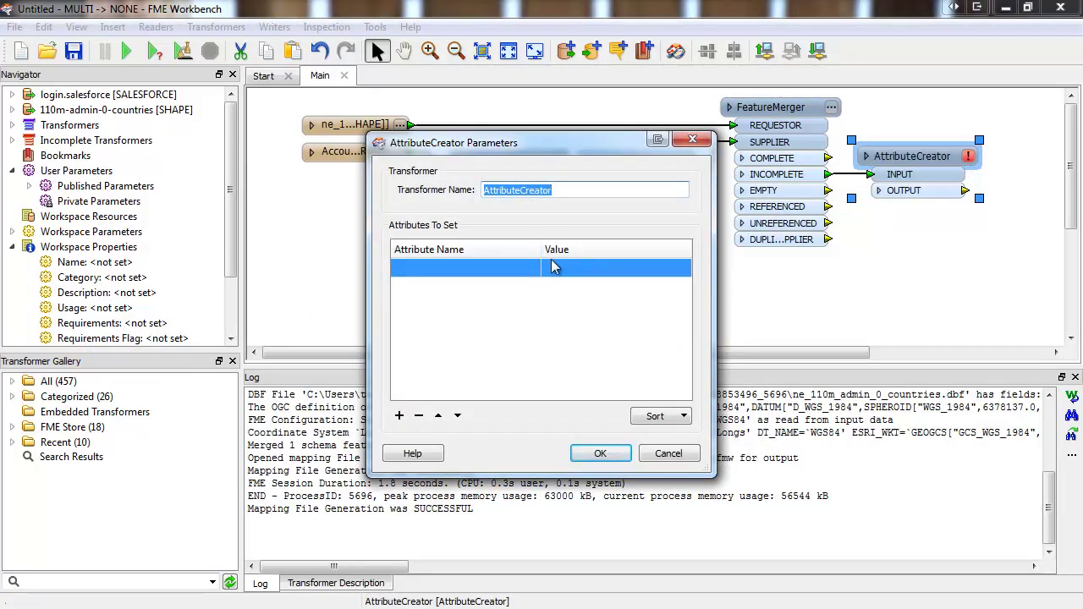
click(514, 268)
text(_count)
key(Tab)
text(0)
click(600, 454)
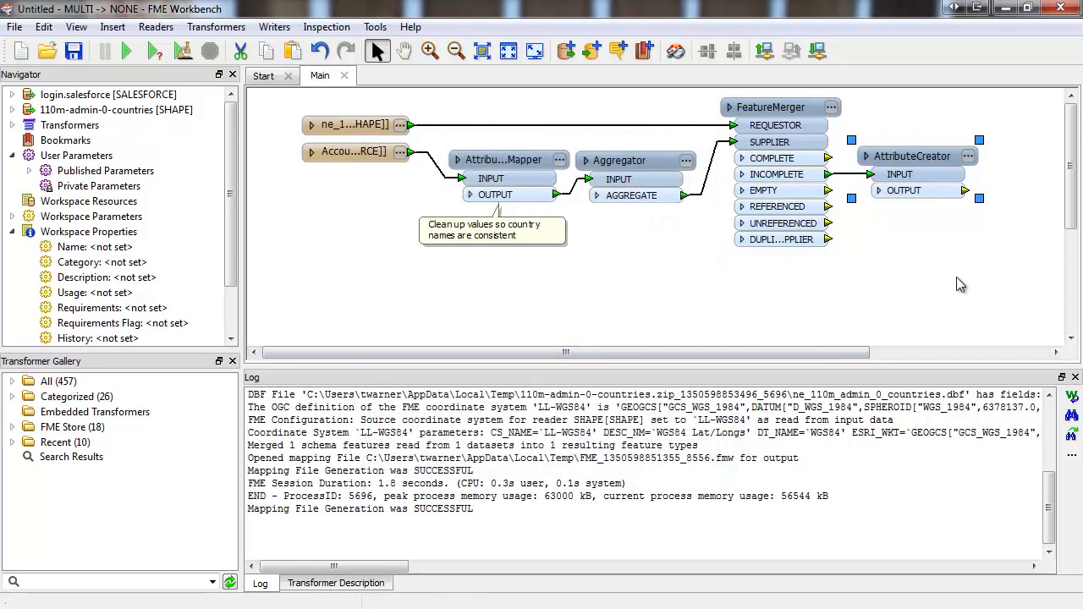
- Add an AttributeKeeper fed by the COMPLETE output that keeps only NAME and _count
text(keeper)
key(Return)
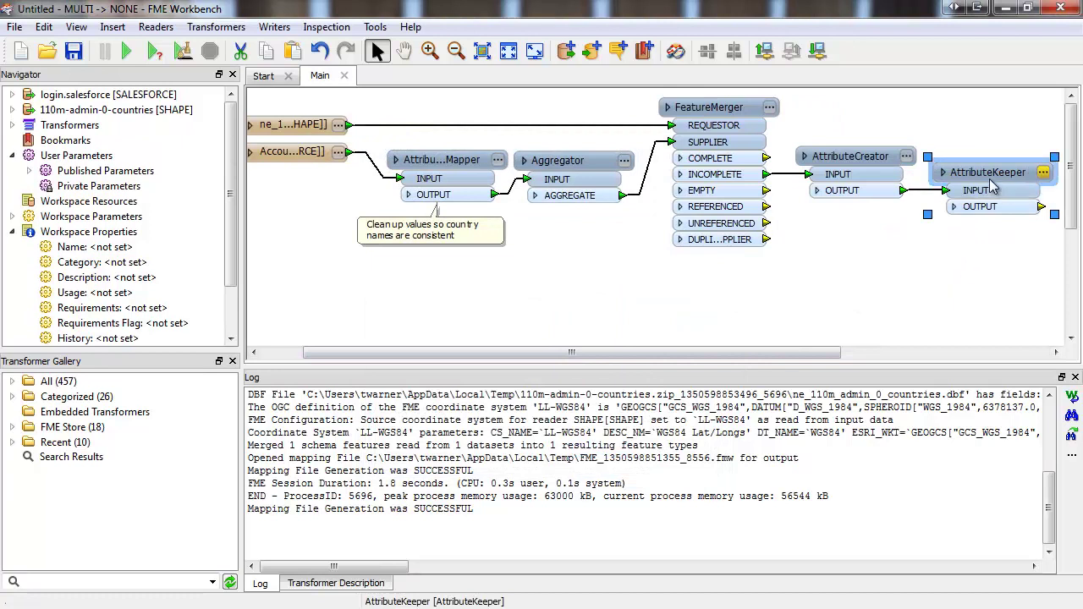
drag(990, 186, 992, 135)
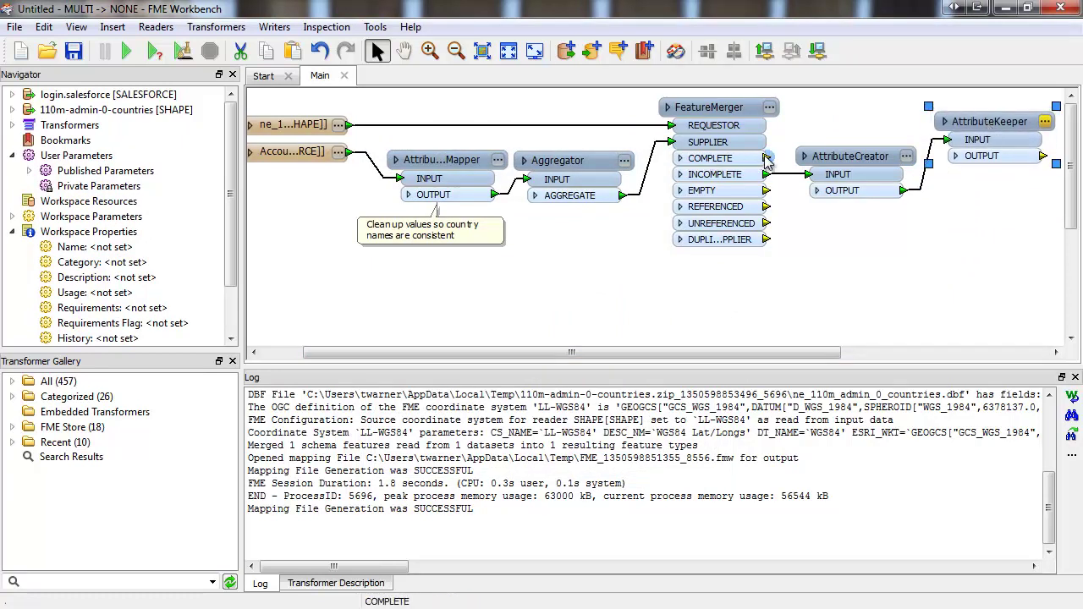
drag(770, 161, 1028, 136)
click(1046, 121)
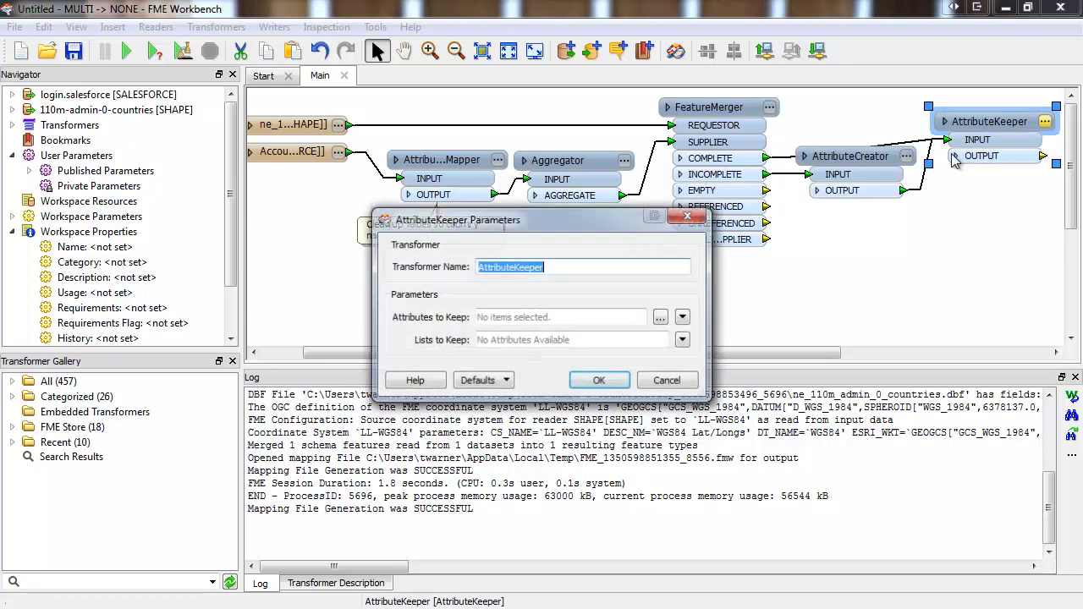
click(662, 316)
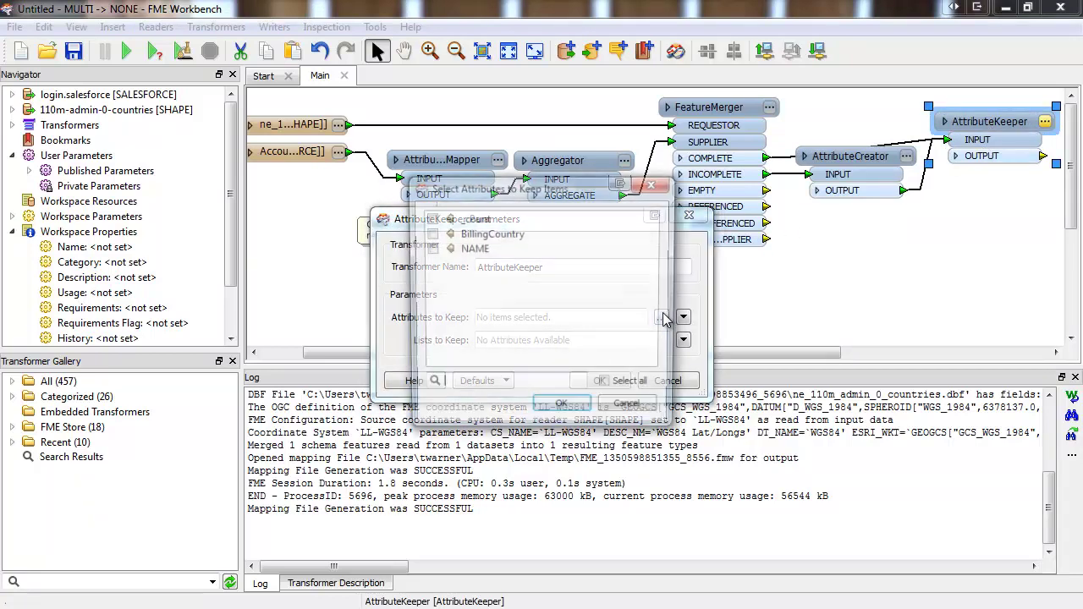
click(430, 248)
click(430, 218)
click(563, 409)
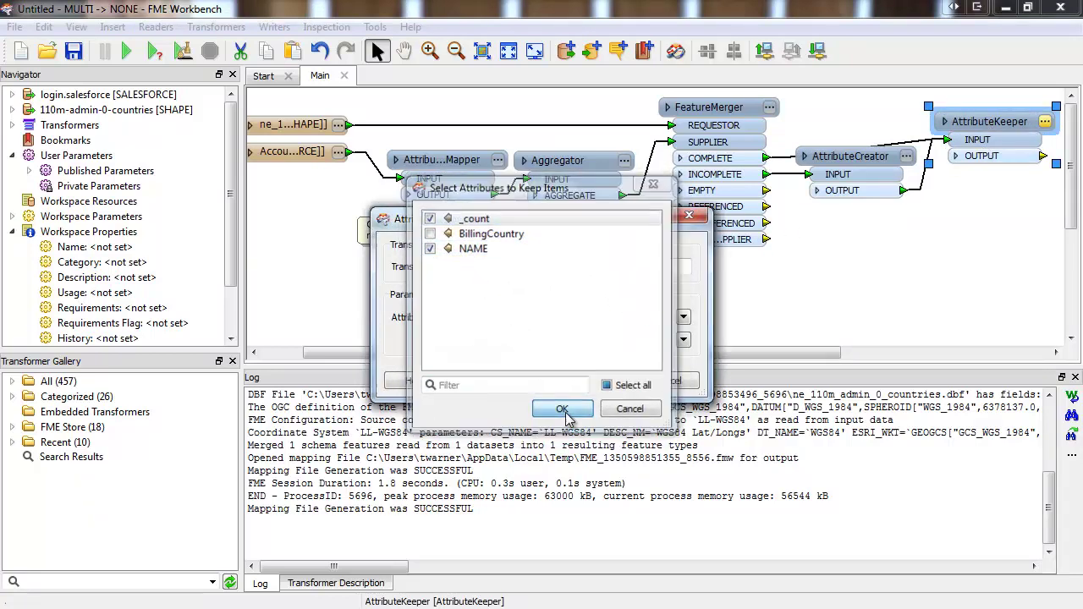
click(606, 383)
- Attach an Inspector to the AttributeKeeper output and run the workspace
drag(715, 354, 859, 224)
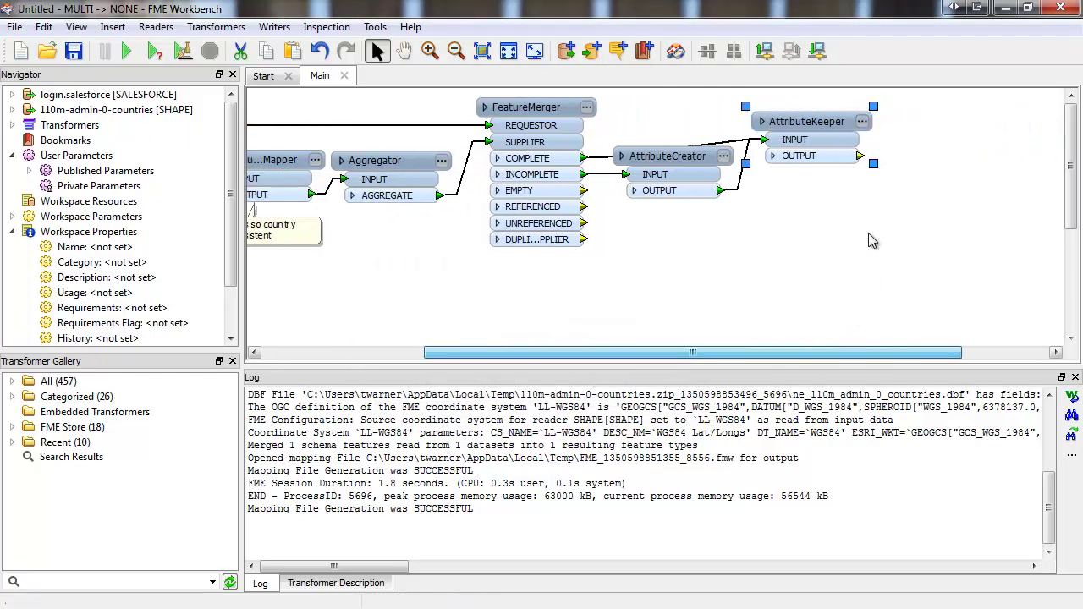
right_click(860, 156)
click(893, 168)
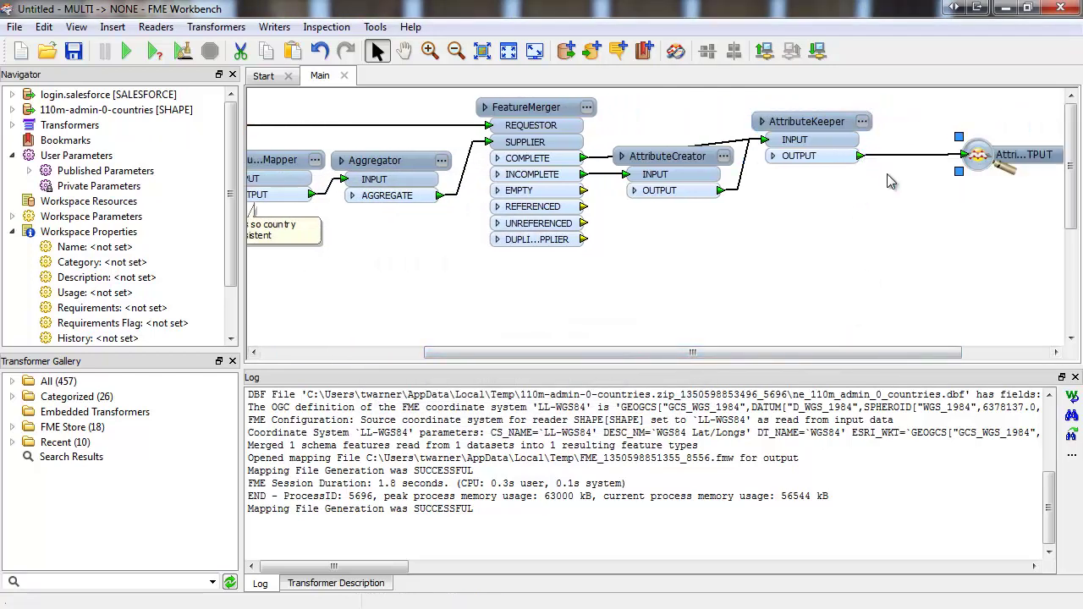
click(887, 178)
click(124, 54)
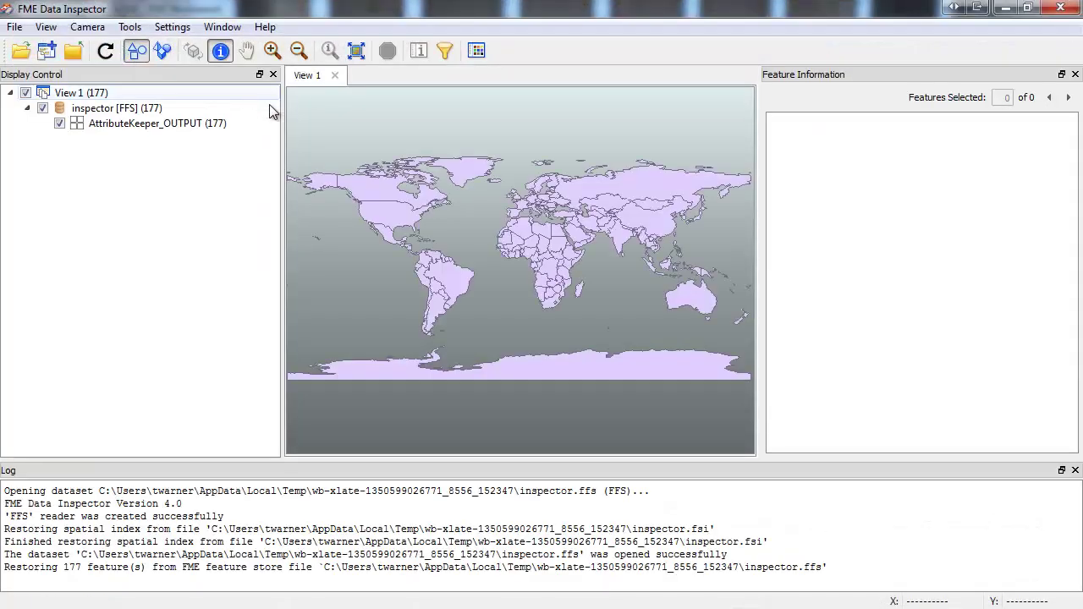
- Select Canada on the world map to view its attributes, showing _count 1839
click(403, 186)
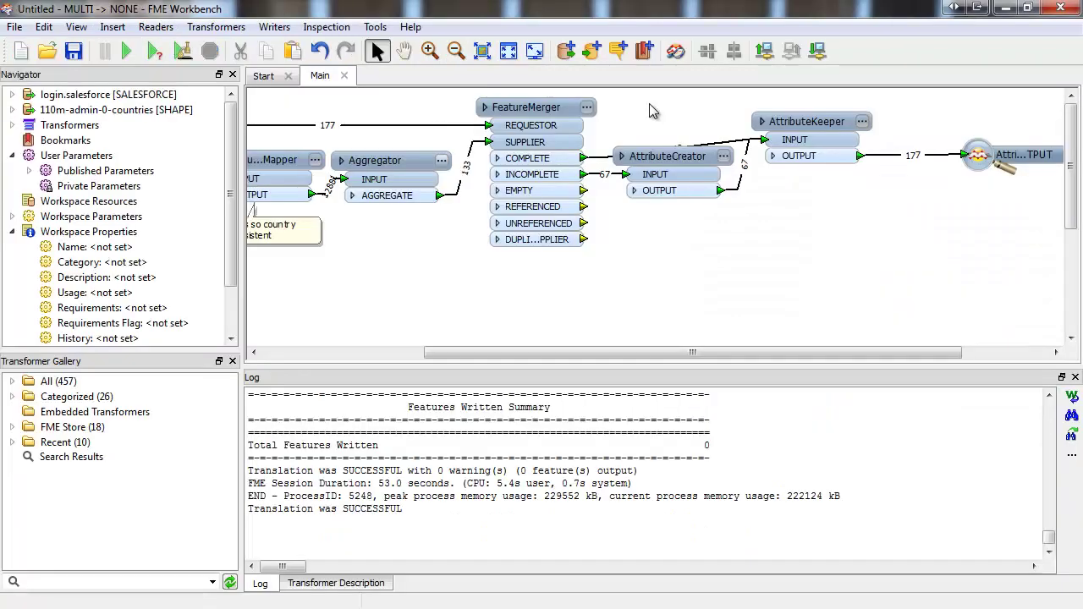
- Add a Salesforce writer with the account's user name and password, declining to add a feature type
click(592, 53)
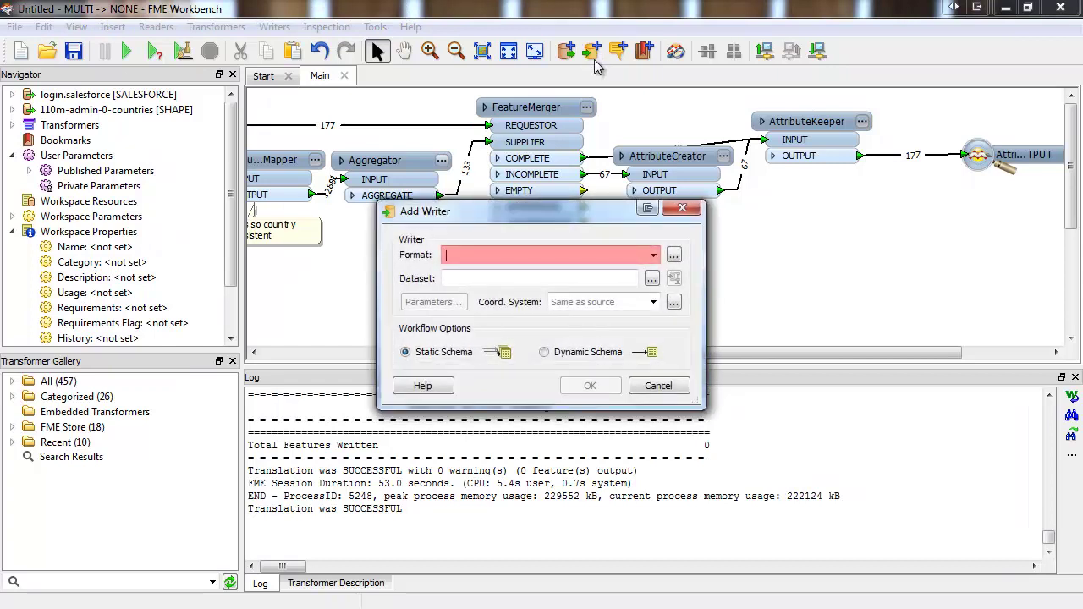
text(sale)
key(Return)
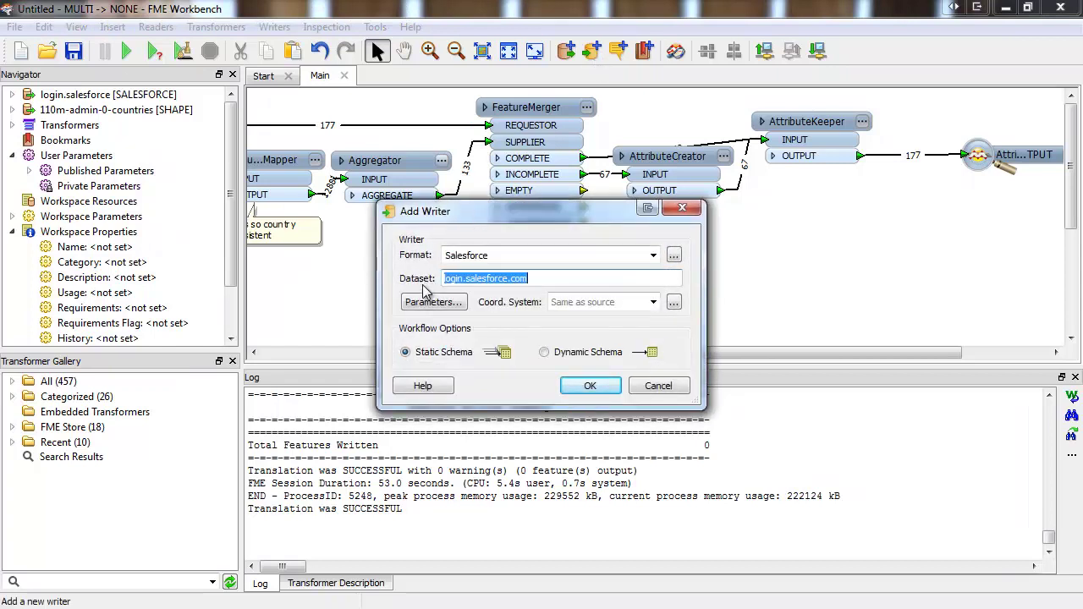
click(428, 302)
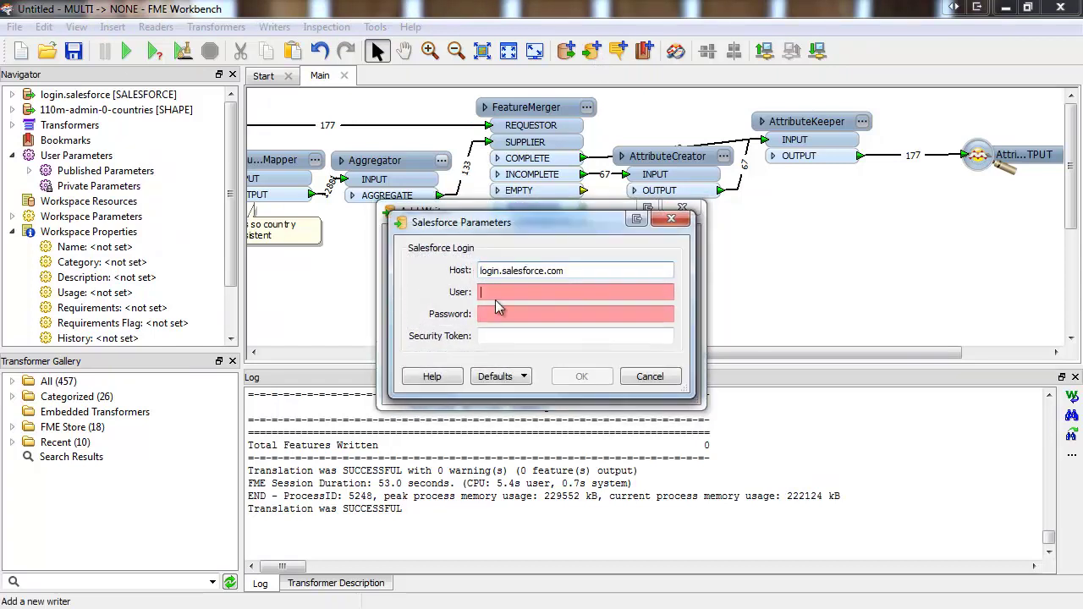
key(Tab)
text(*****)
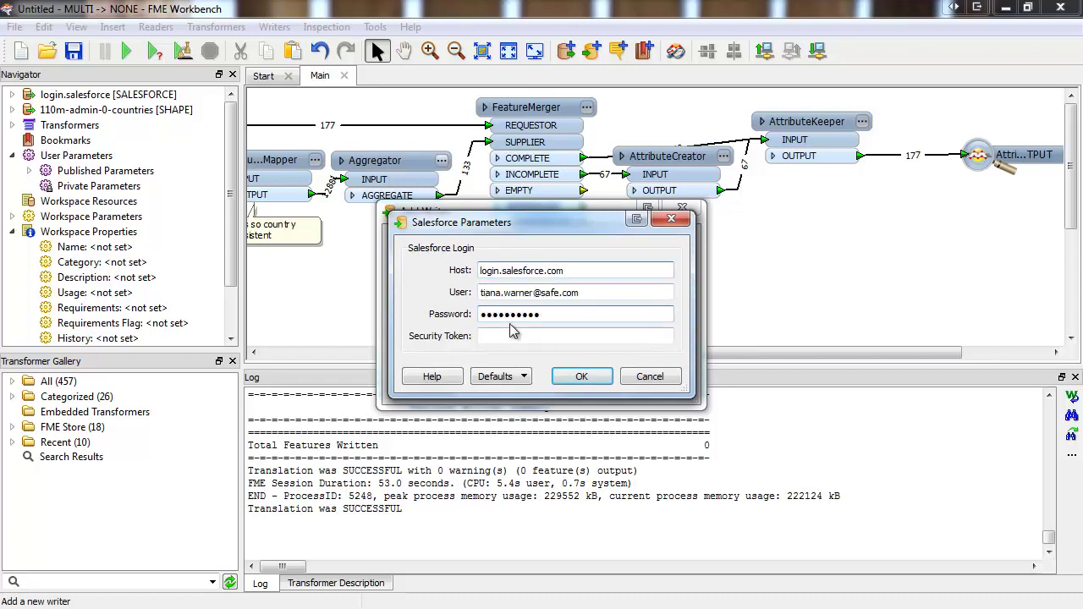
click(574, 382)
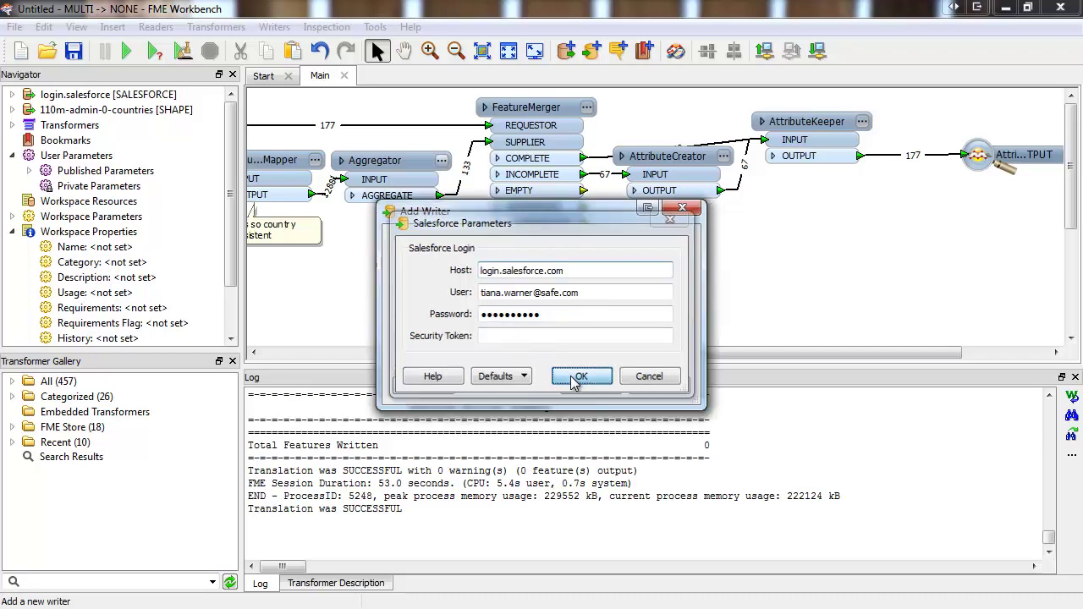
click(586, 386)
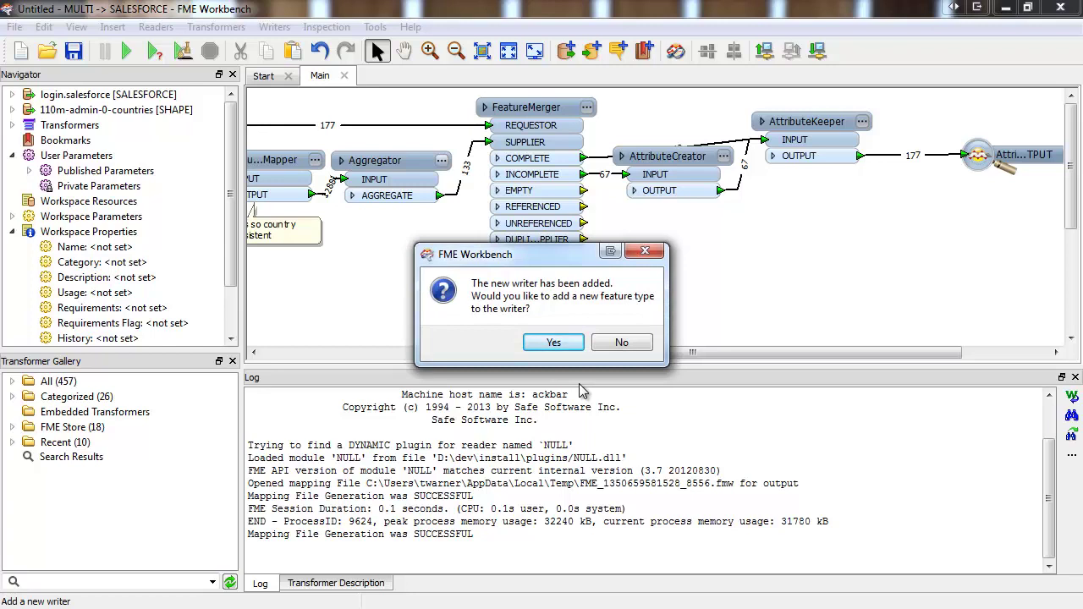
click(604, 345)
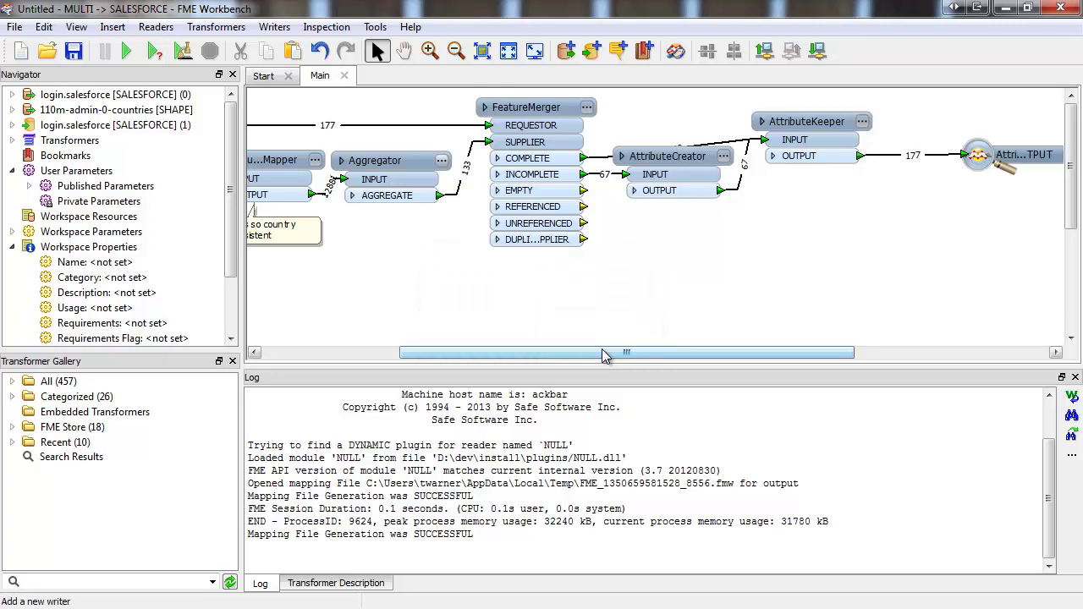
- Import the Salesforce Account table schema as a writer feature type via Import Feature Types
click(274, 27)
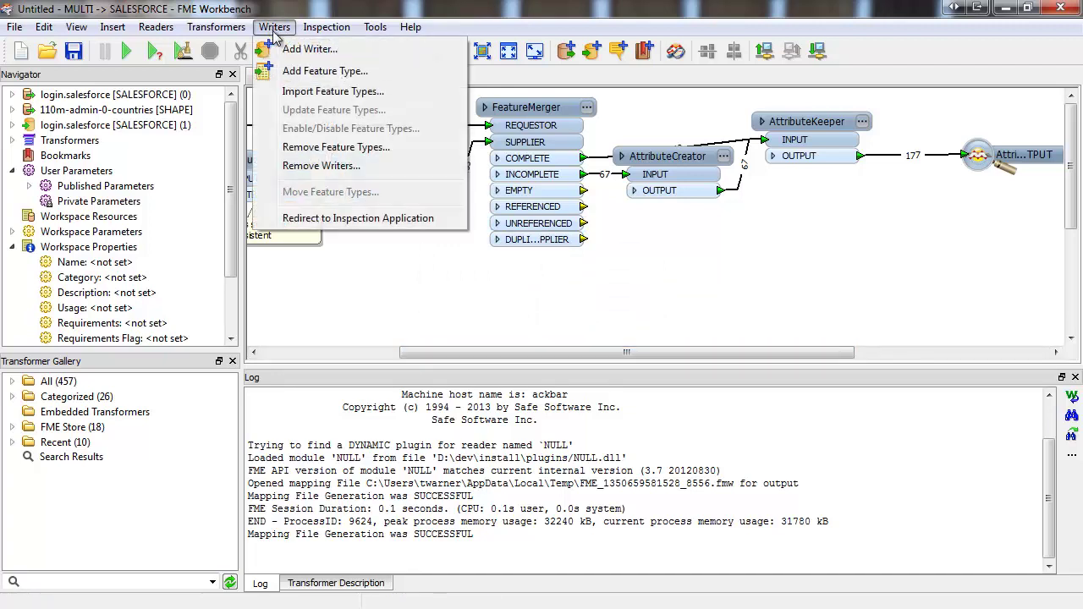
click(388, 90)
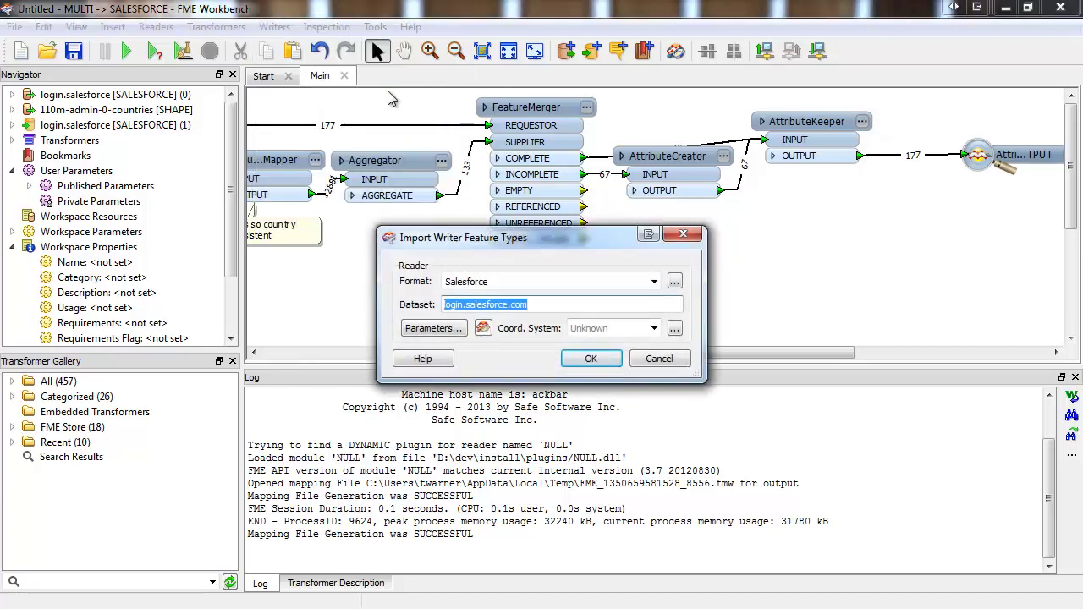
click(427, 330)
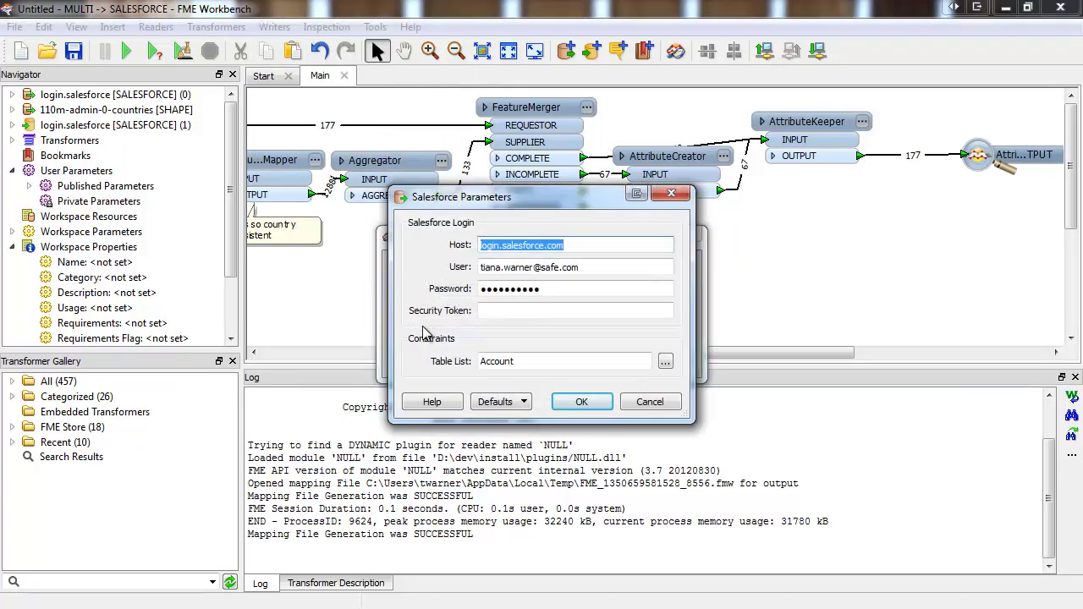
click(582, 402)
key(Return)
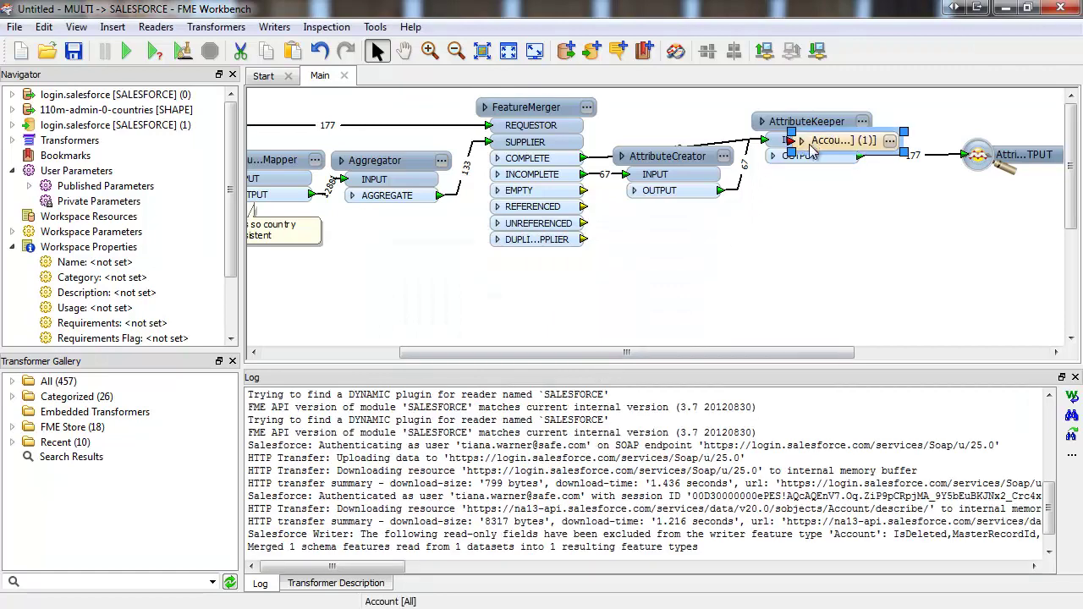
- Move the Account writer below AttributeKeeper and keep UPSERT as its Salesforce writer mode
drag(893, 150, 844, 260)
click(844, 254)
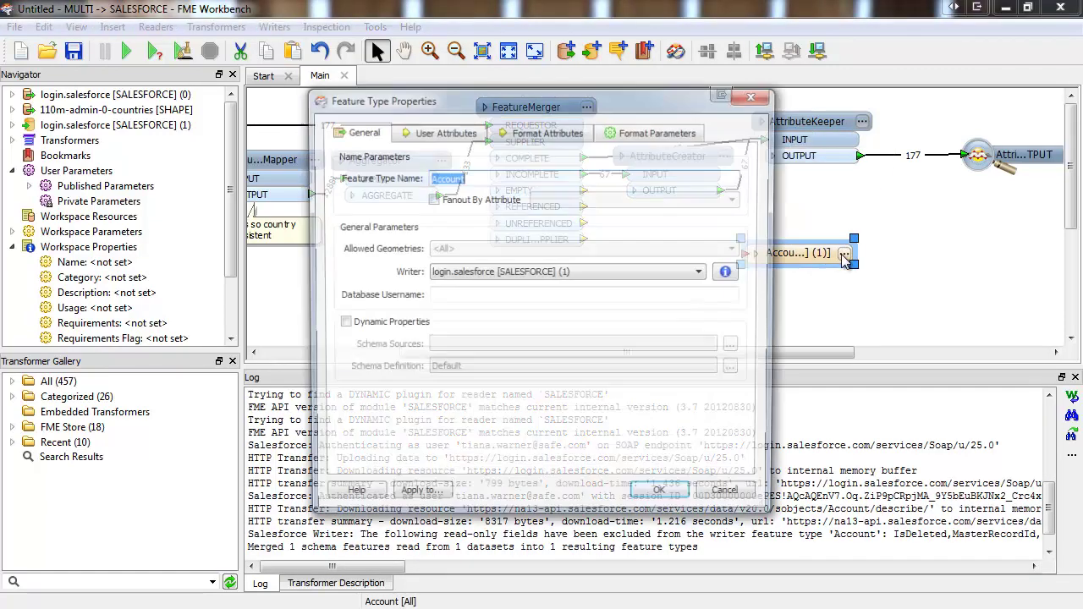
click(668, 136)
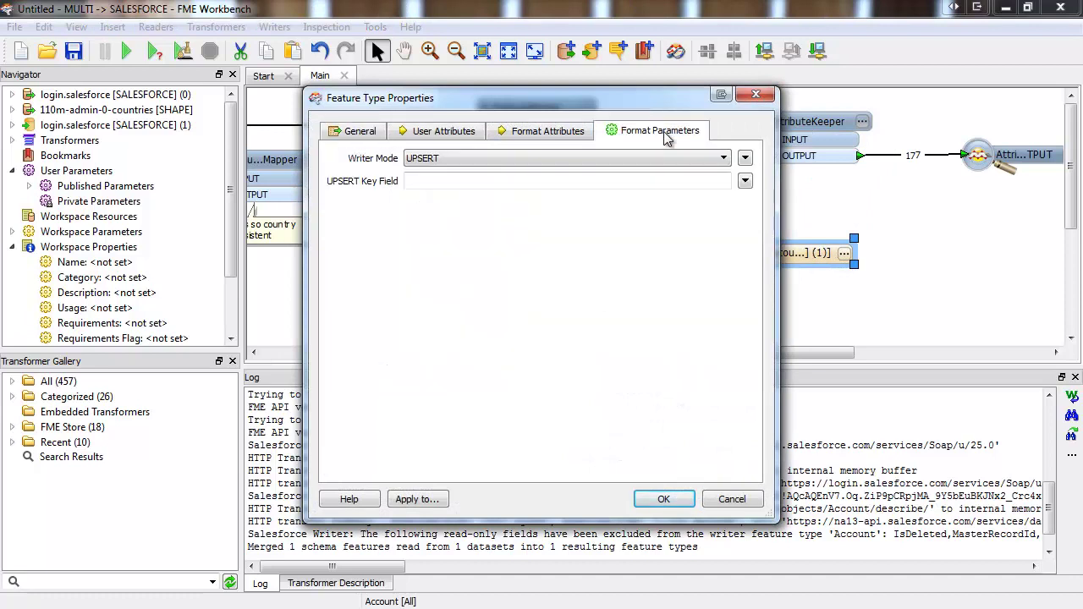
click(724, 159)
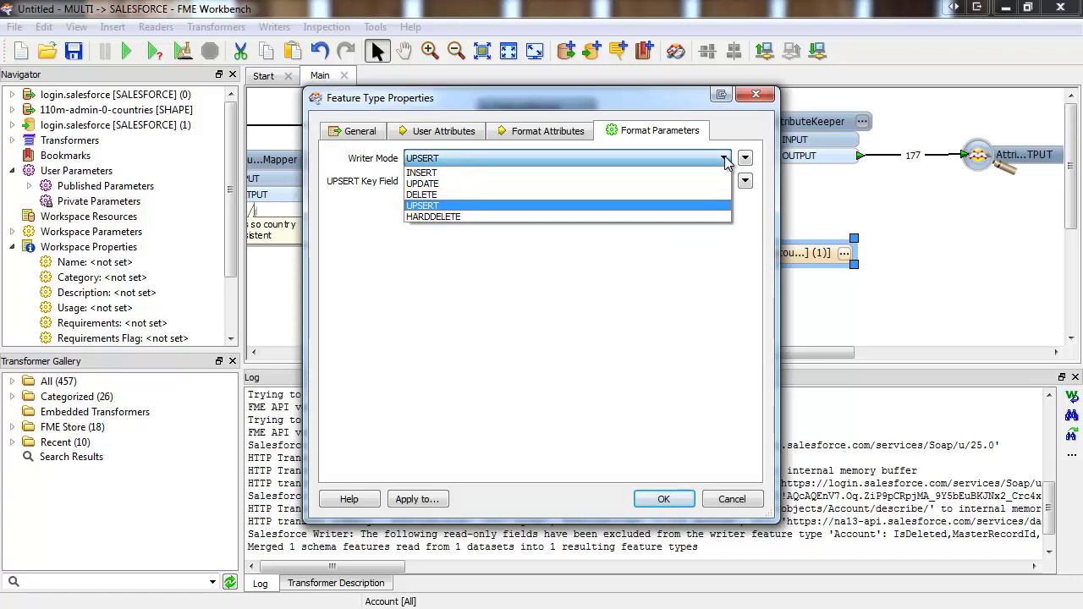
click(727, 207)
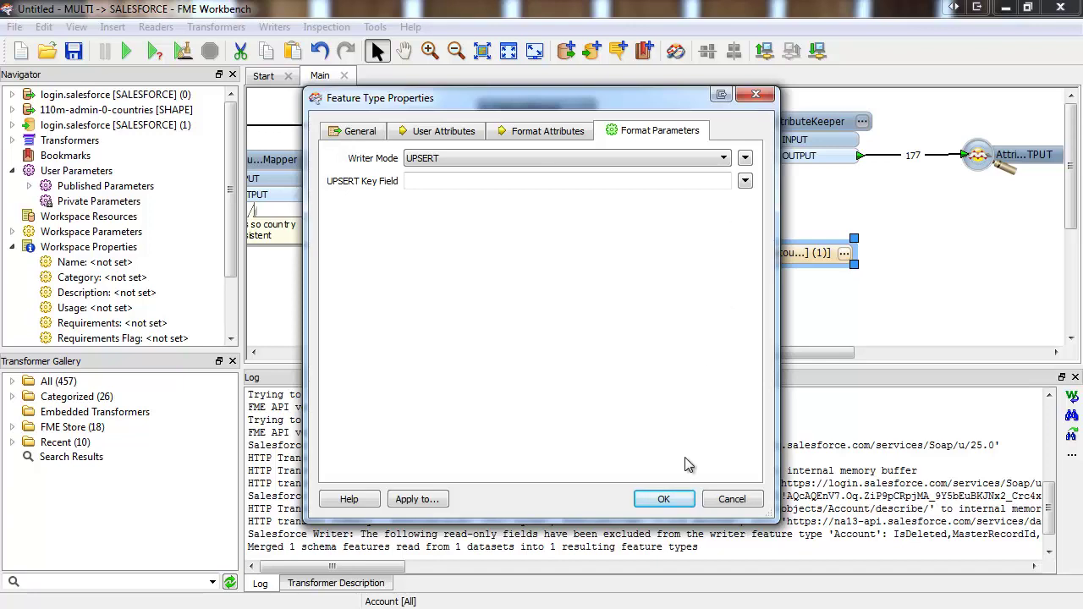
click(663, 500)
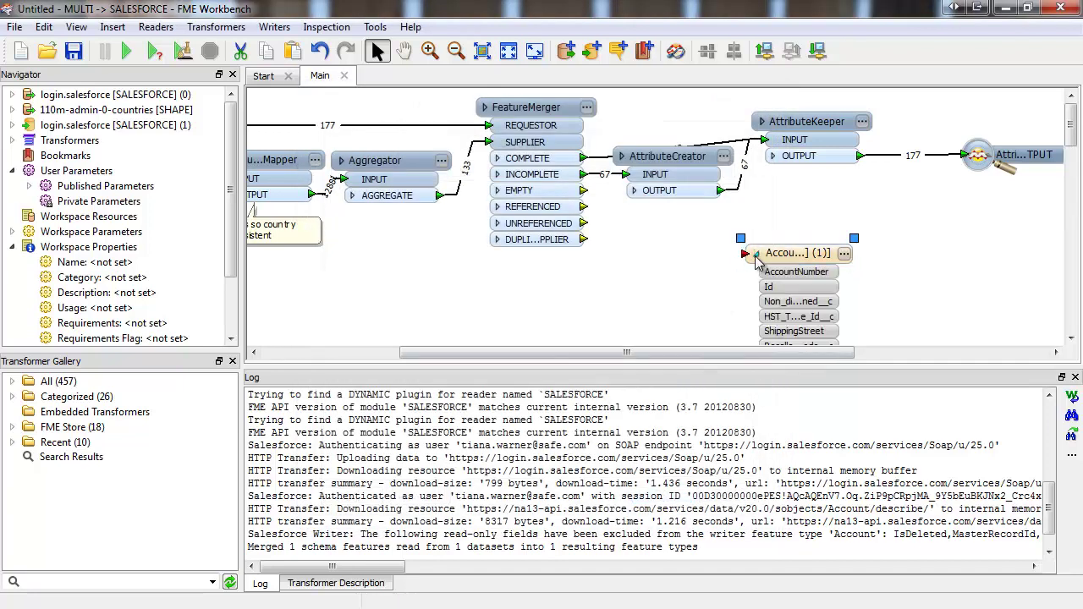